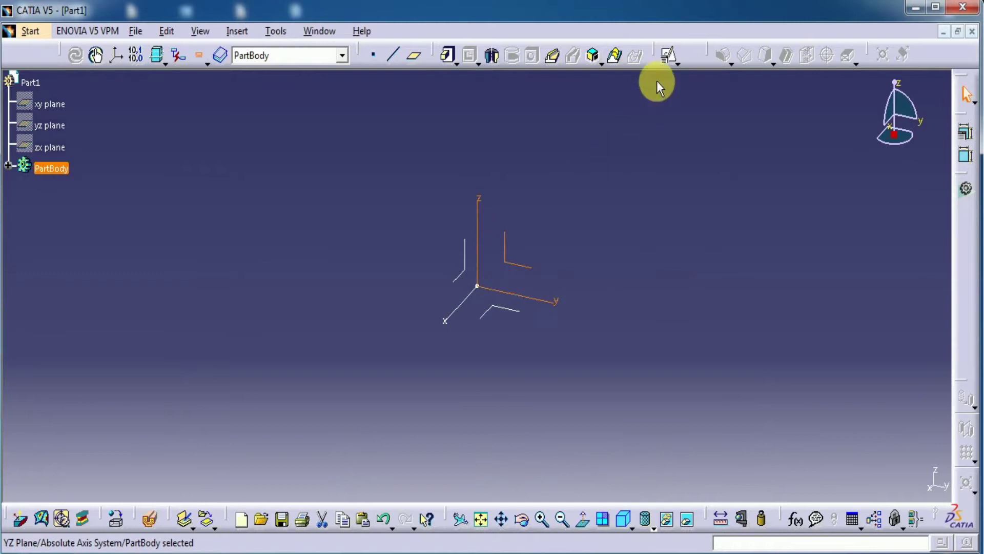
Start a sketch on the yz plane and draw a circle of radius 24 mm centred near the origin
left_click(843, 473)
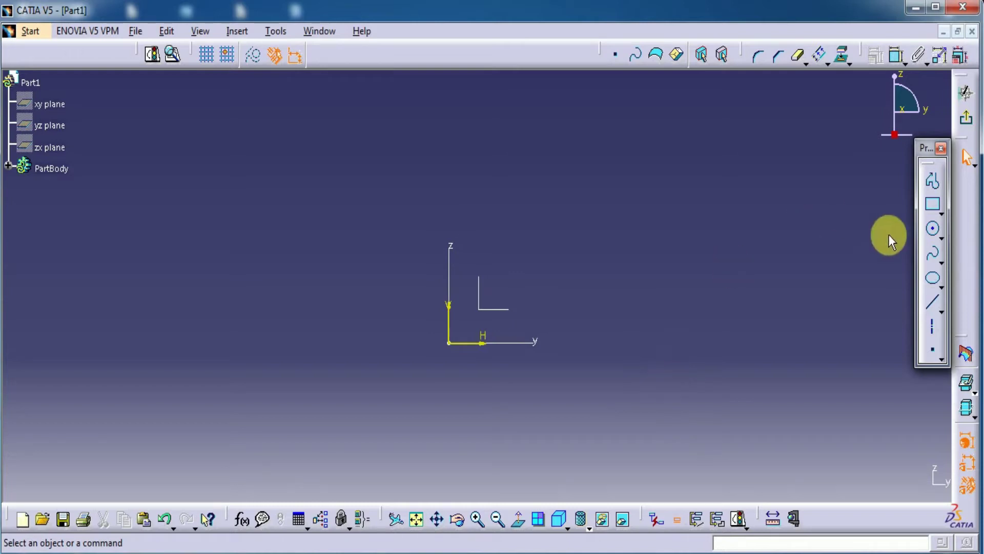
left_click(933, 228)
left_click(451, 344)
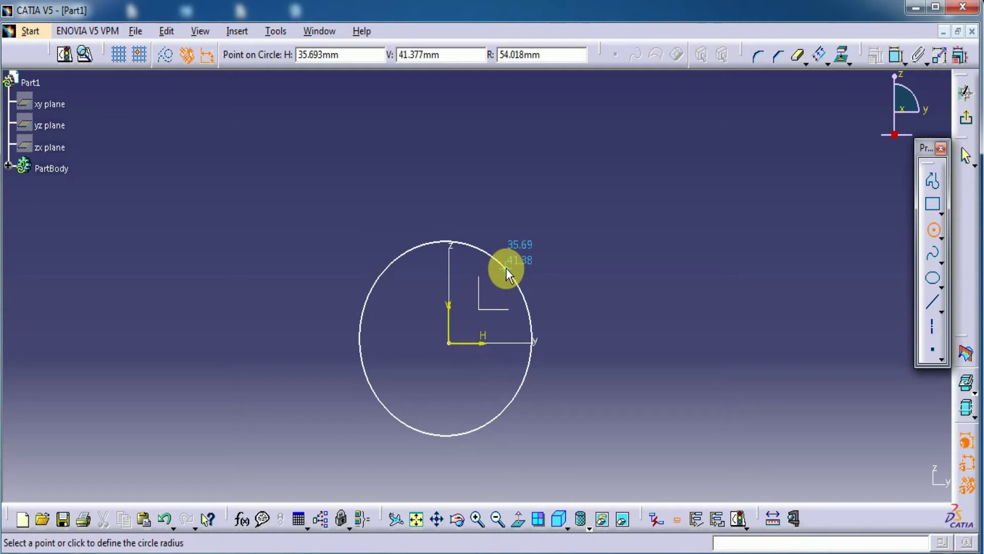
key("Tab")
key("Tab")
key("Tab")
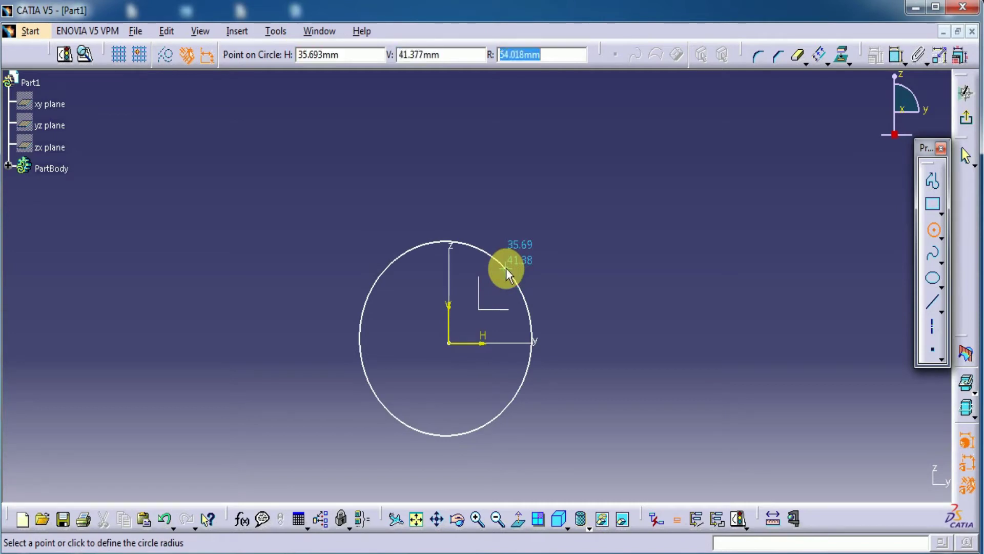
type("24")
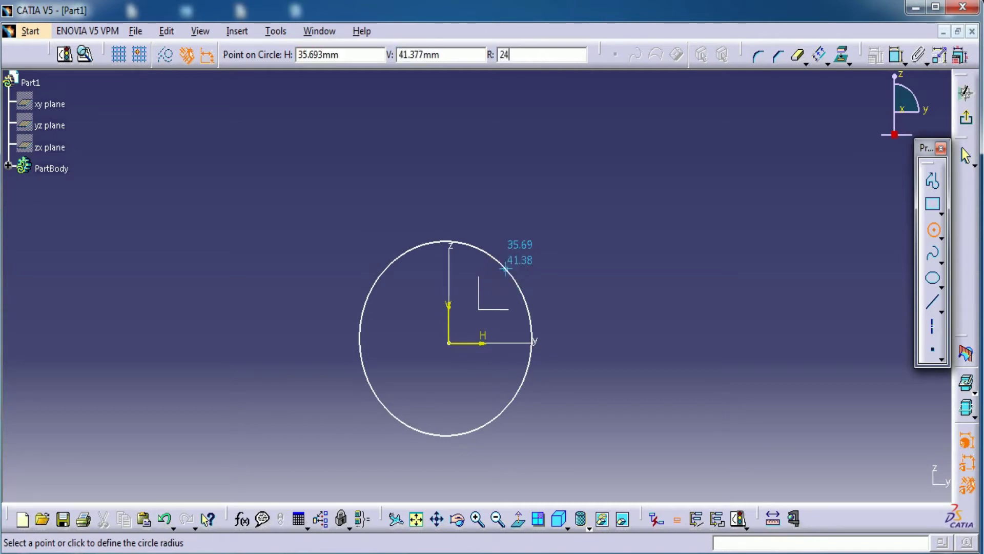
key("Return")
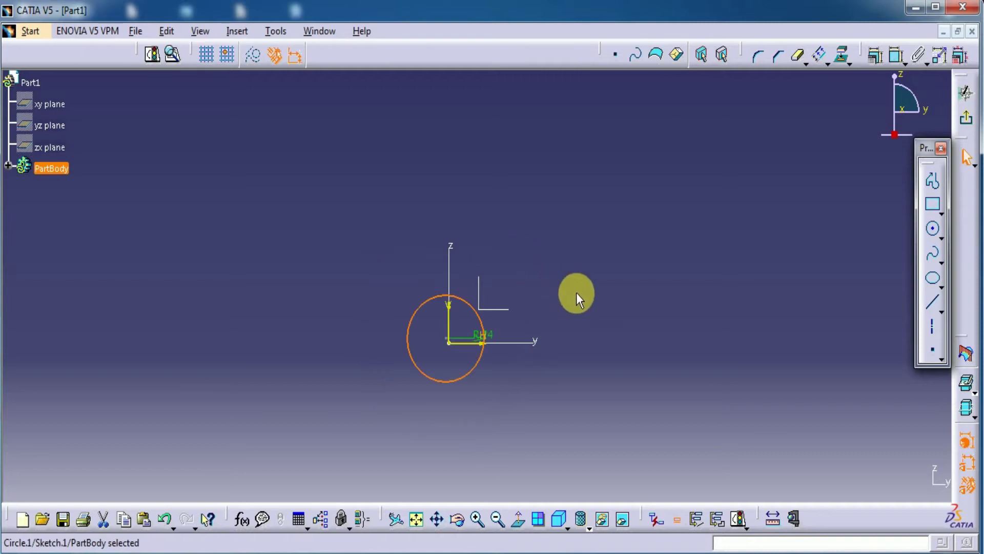
left_click(896, 55)
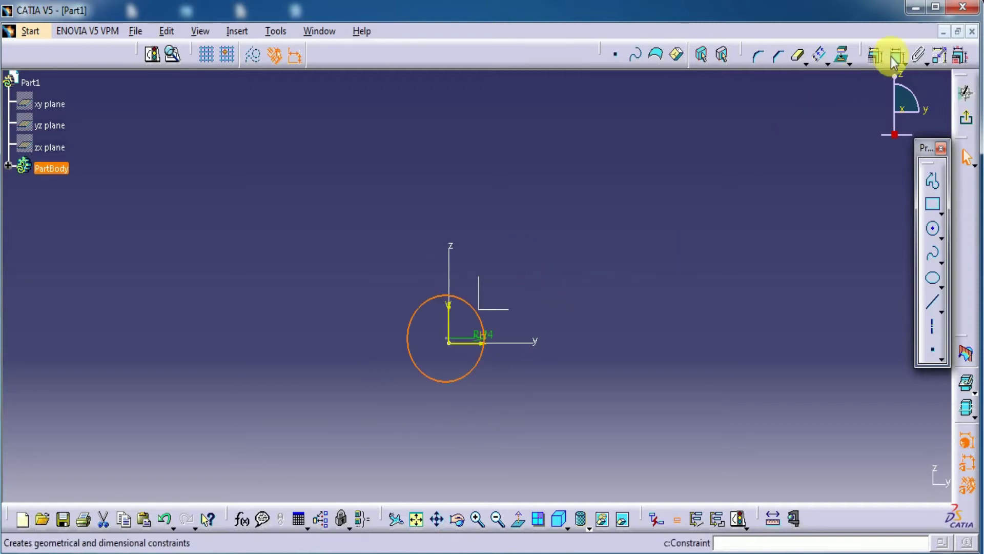
mouse_move(534, 410)
middle_mouse_down()
mouse_move(542, 283)
mouse_move(593, 138)
middle_mouse_up()
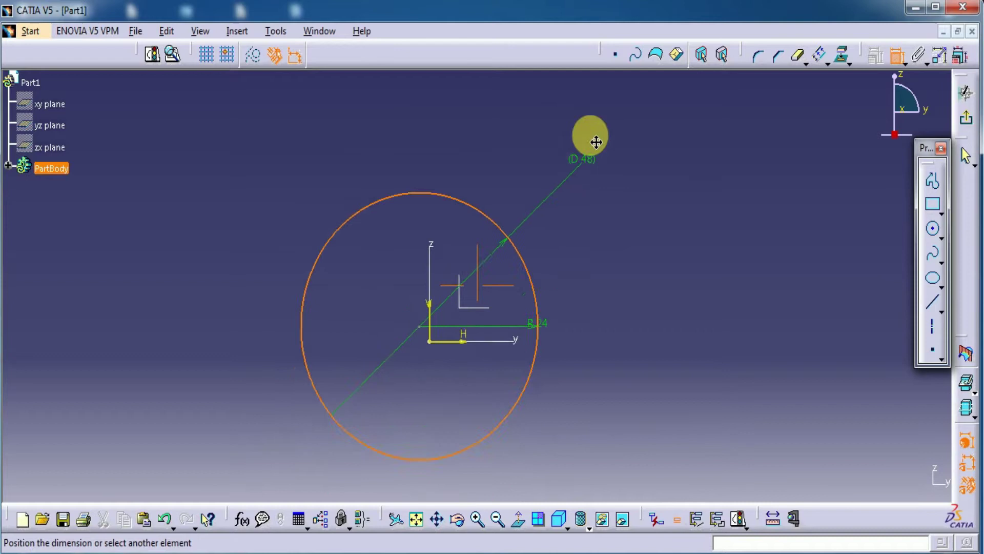
key("Escape")
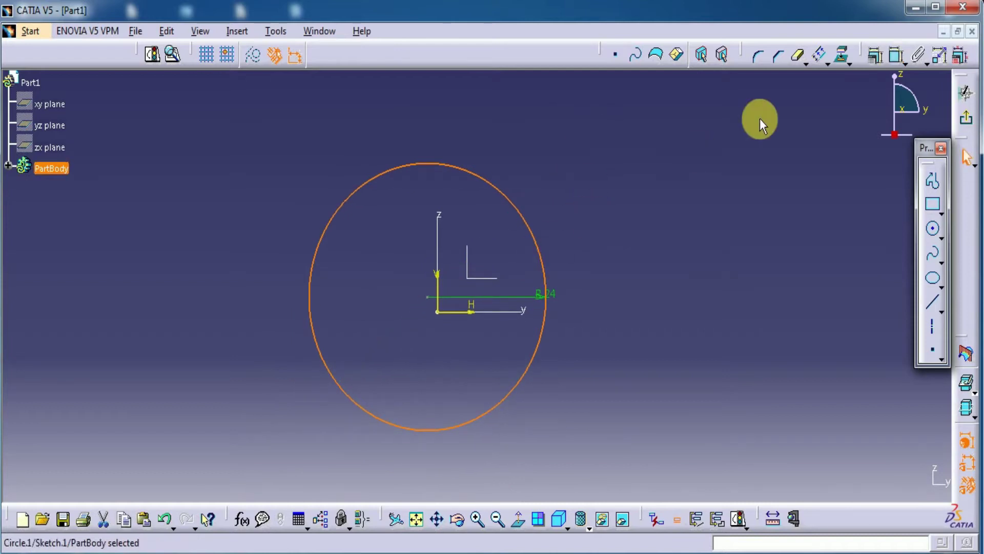
left_click(892, 57)
left_click(527, 236)
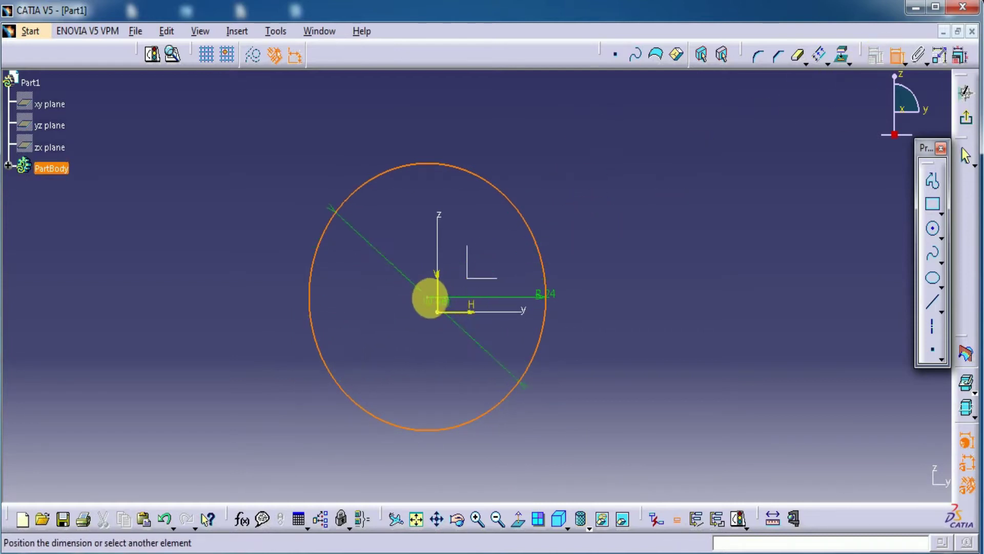
key("Escape")
left_click(435, 354)
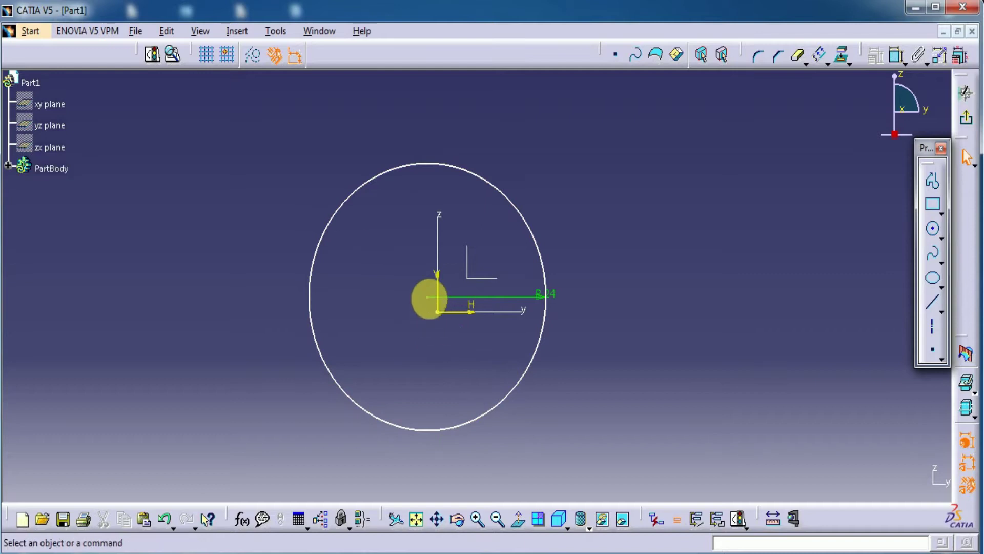
Constrain the circle's centre point to be coincident with the sketch origin
left_click(430, 301)
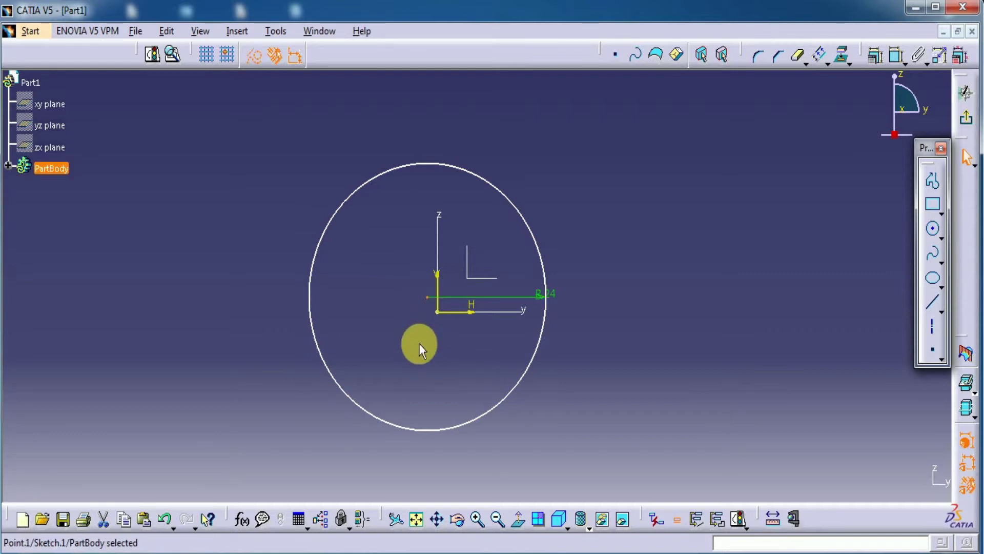
left_click(895, 55)
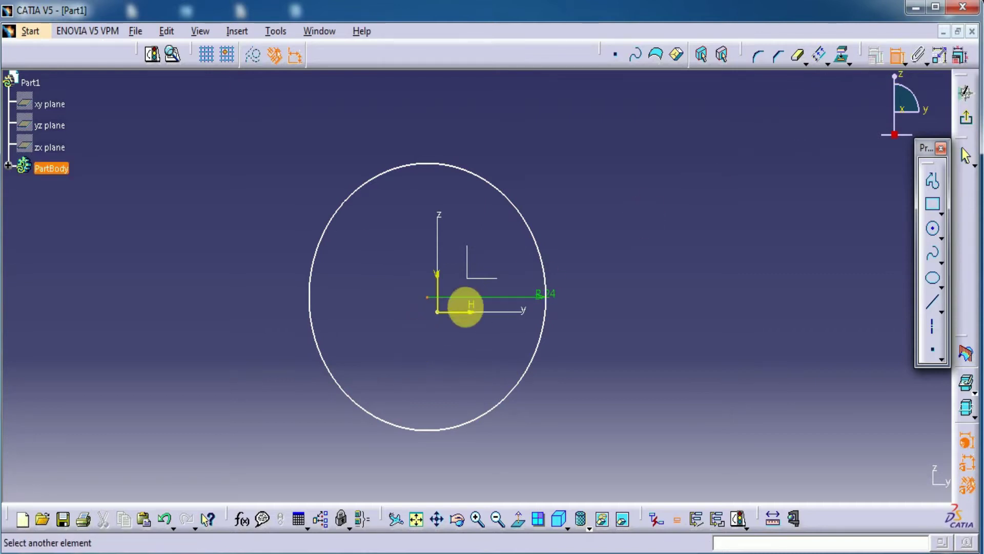
left_click(437, 310)
right_click(704, 303)
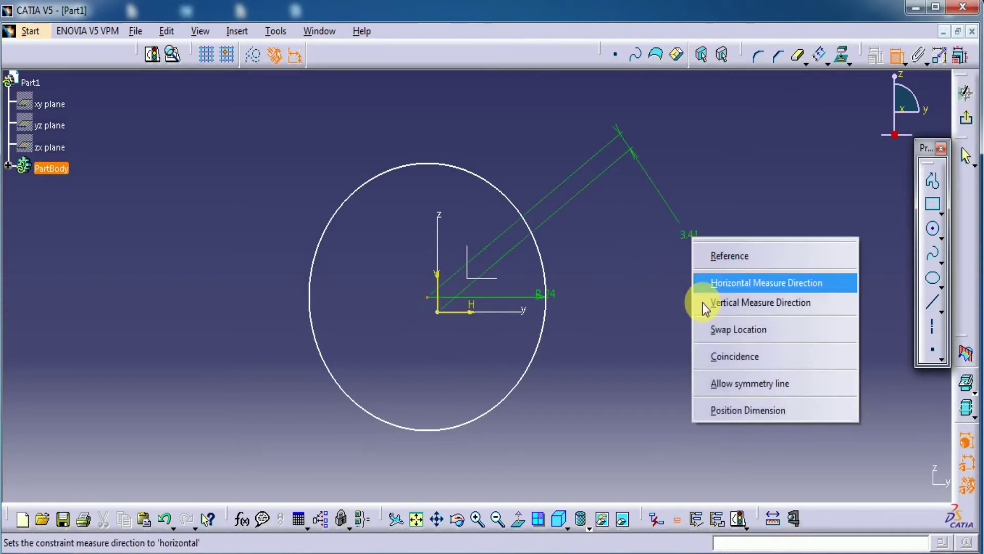
left_click(715, 356)
mouse_move(675, 278)
middle_mouse_down()
mouse_move(677, 330)
mouse_move(666, 332)
mouse_move(716, 354)
middle_mouse_up()
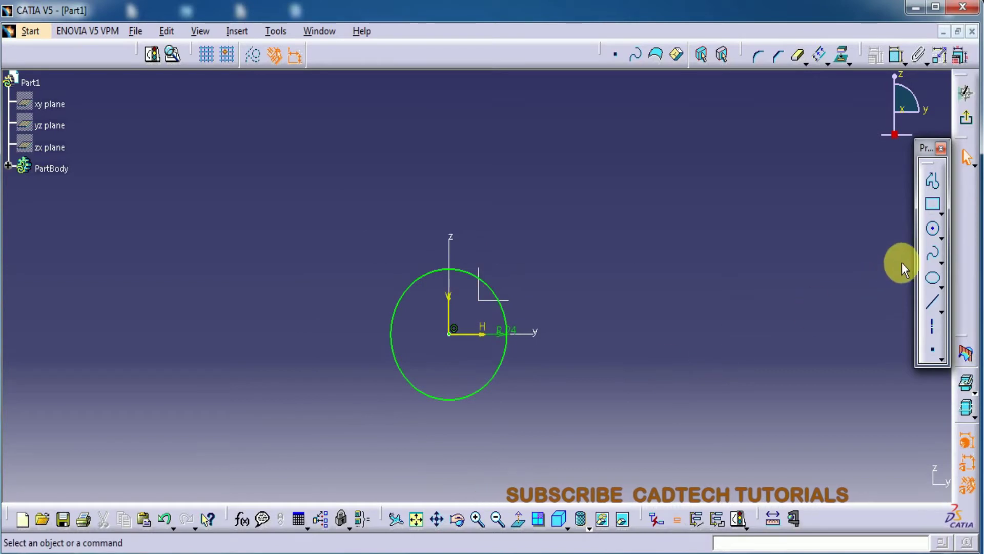
Draw a second circle of radius 40 mm, concentric with the first circle
left_click(934, 230)
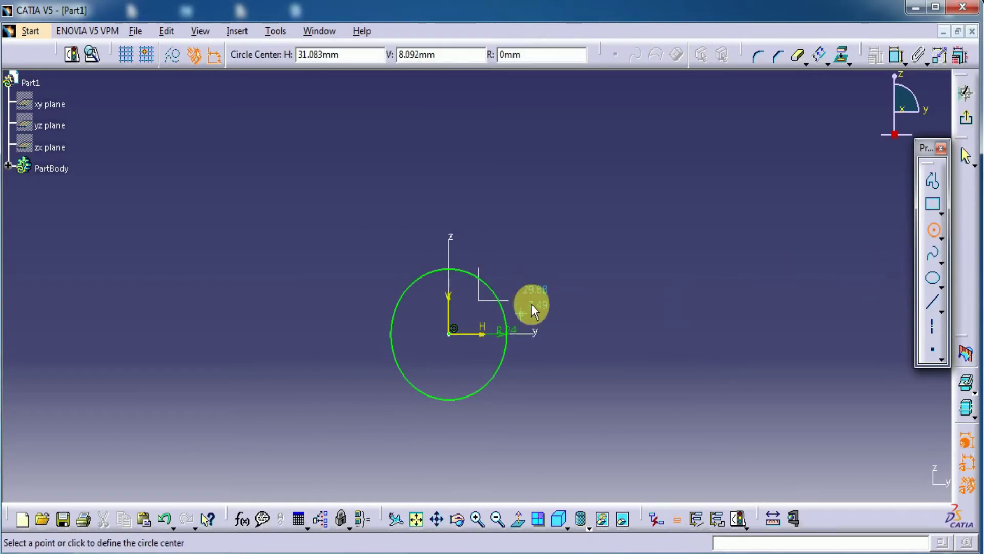
right_click(500, 309)
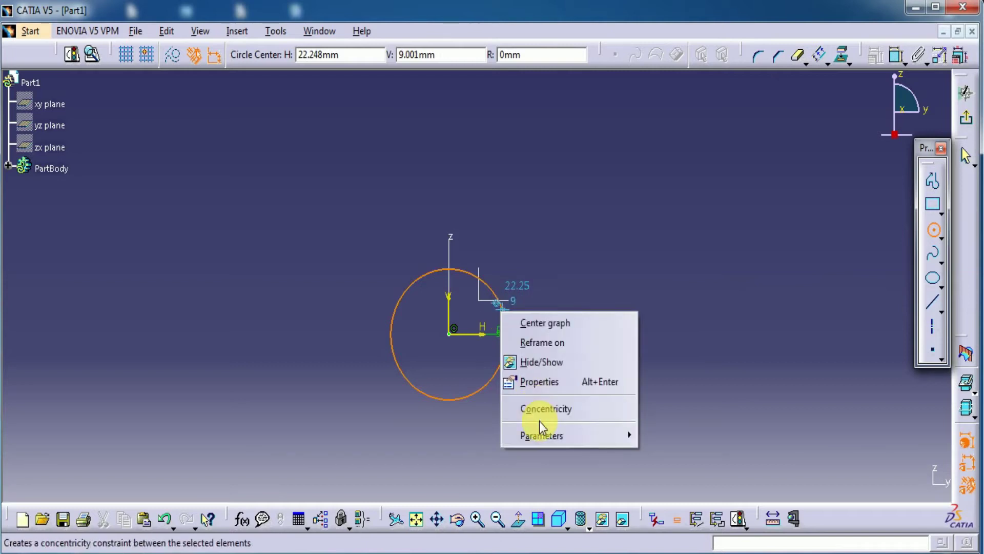
left_click(546, 409)
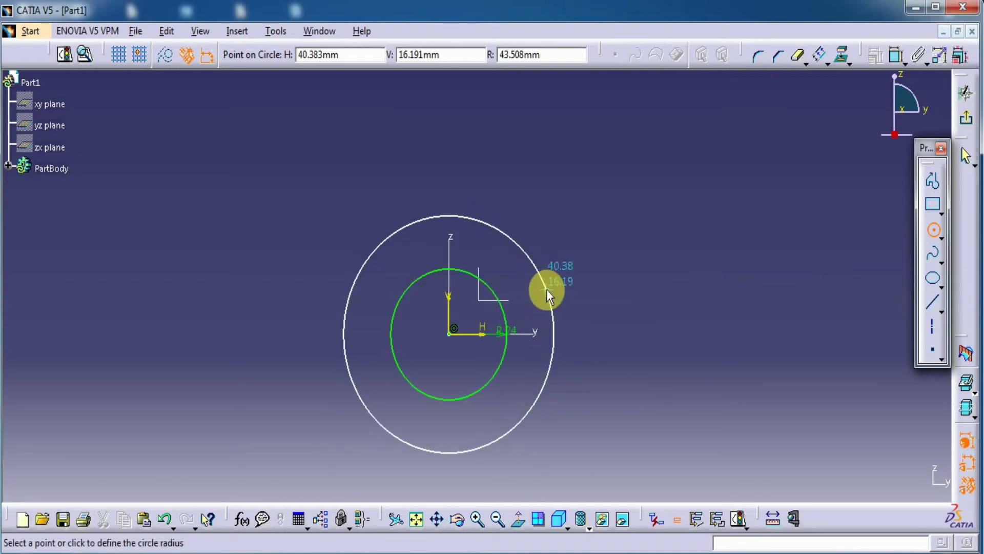
key("Tab")
key("Tab")
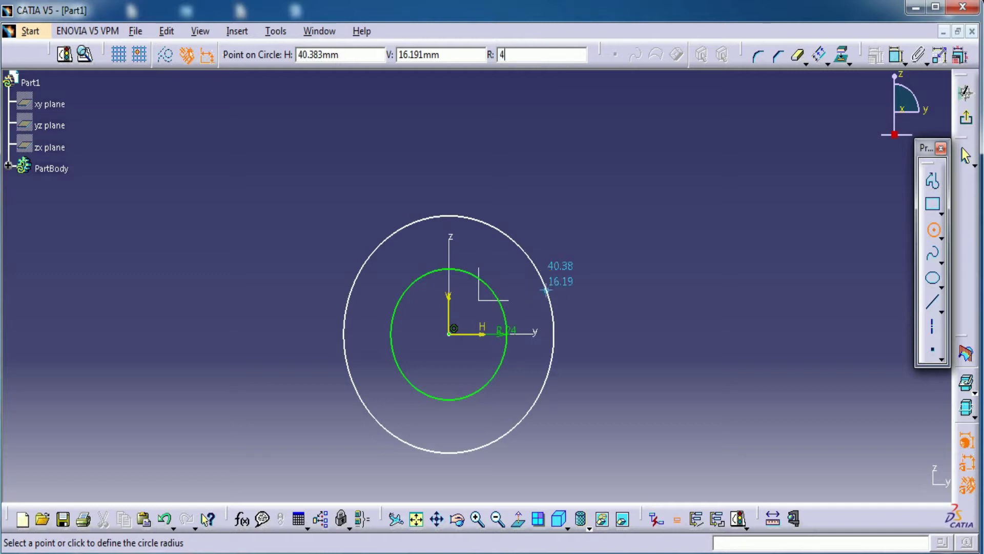
type("40")
key("Return")
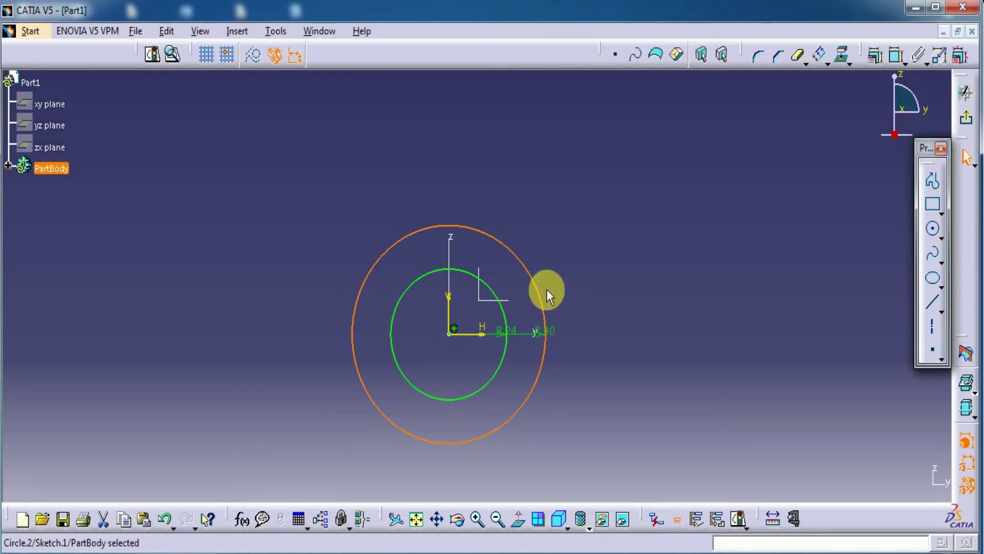
left_click(636, 263)
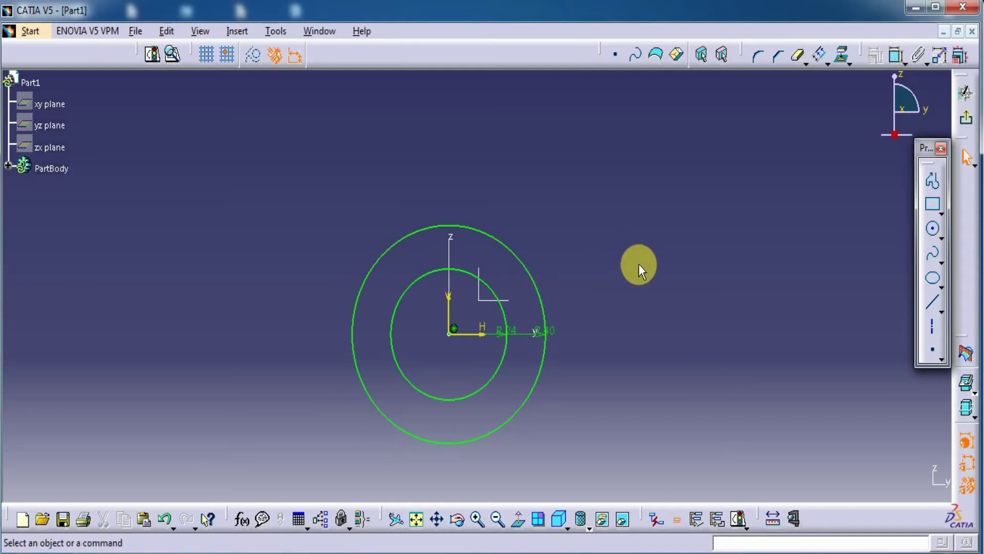
Draw a horizontal line through the circles' centre, extending past the outer circle on both sides
left_click(932, 301)
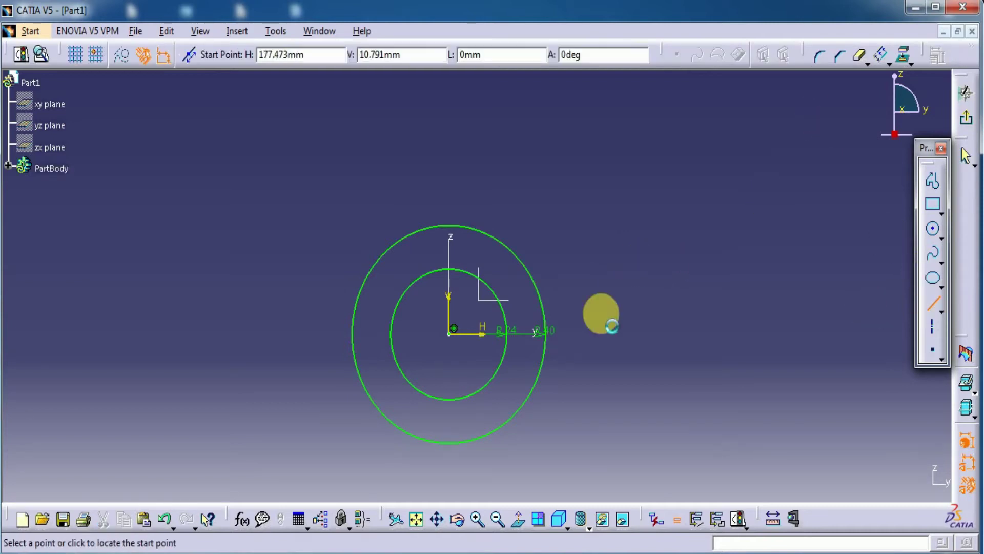
left_click(303, 337)
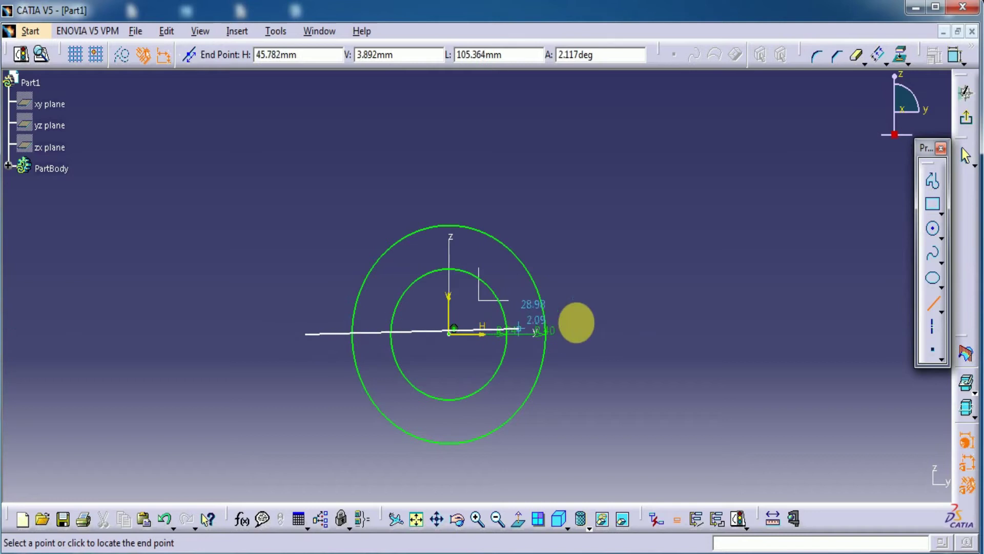
left_click(603, 340)
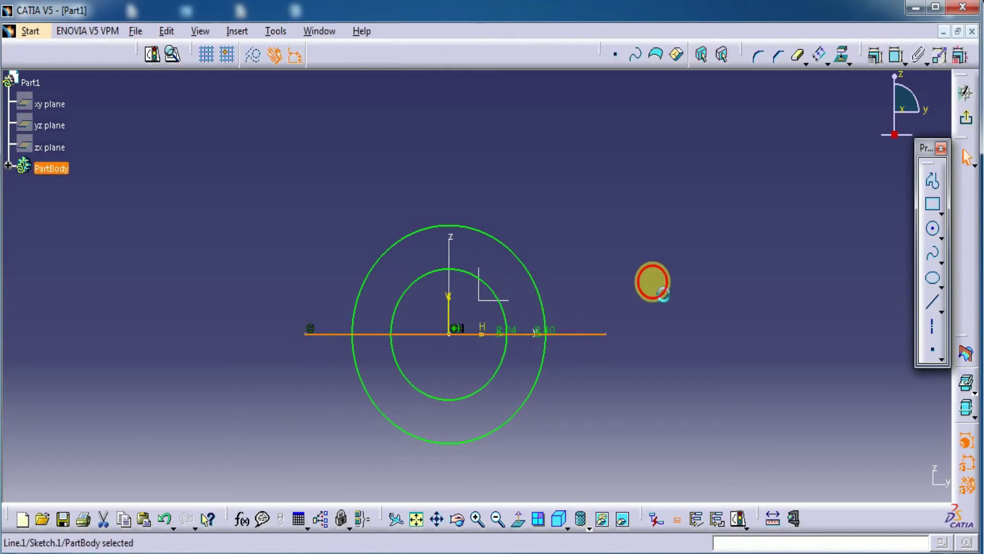
Trim away the lower halves of both circles below the horizontal line with Quick Trim
left_click(797, 61)
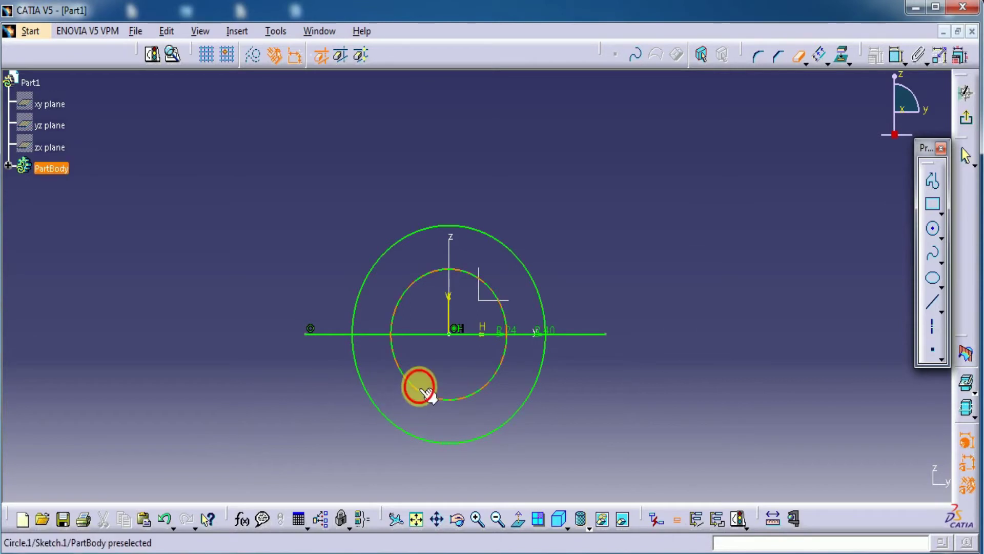
left_click(421, 386)
left_click(799, 57)
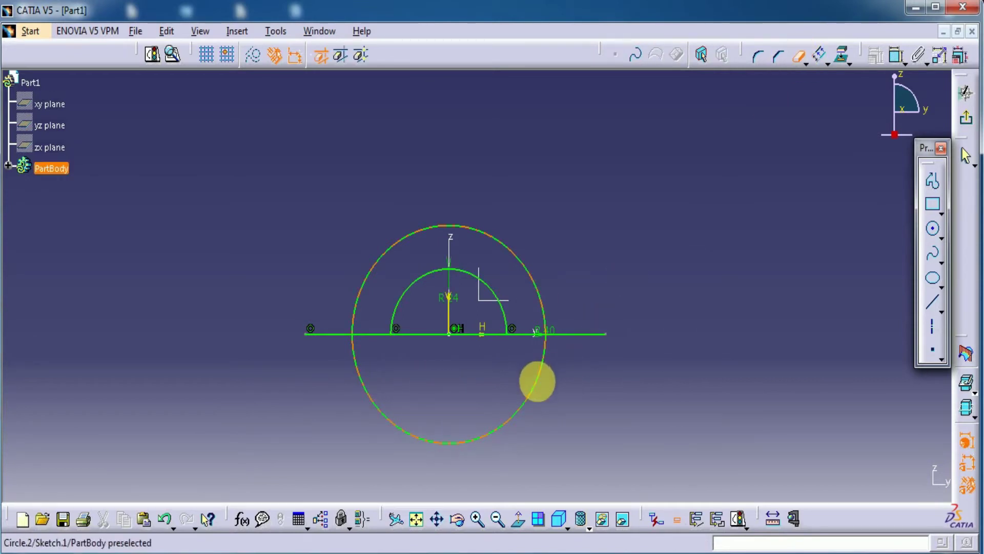
left_click(536, 376)
Trim the horizontal line's two outer ends and its middle portion inside the inner arc, closing the half-ring profile
left_click(796, 57)
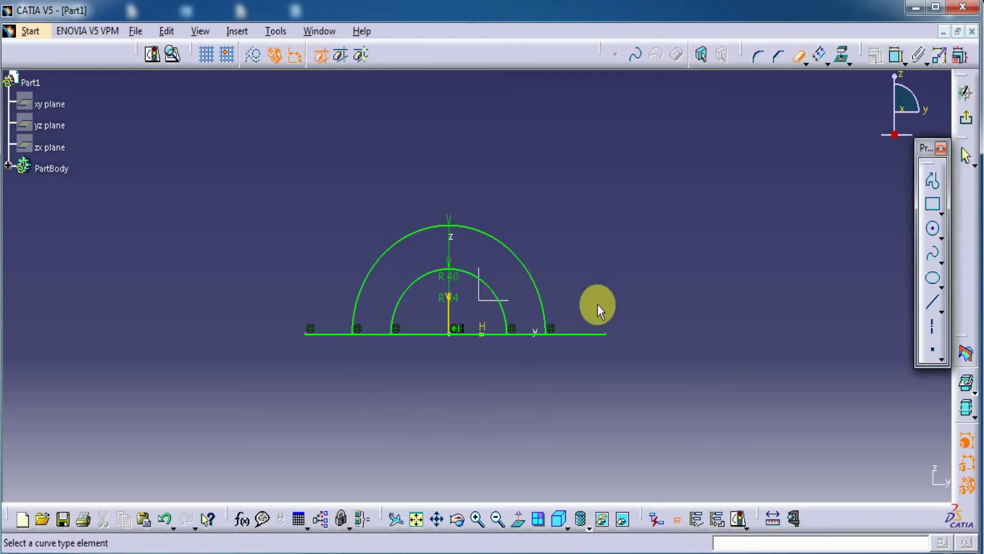
left_click(570, 333)
left_click(328, 335)
left_click(411, 332)
left_click(638, 201)
left_click(496, 332)
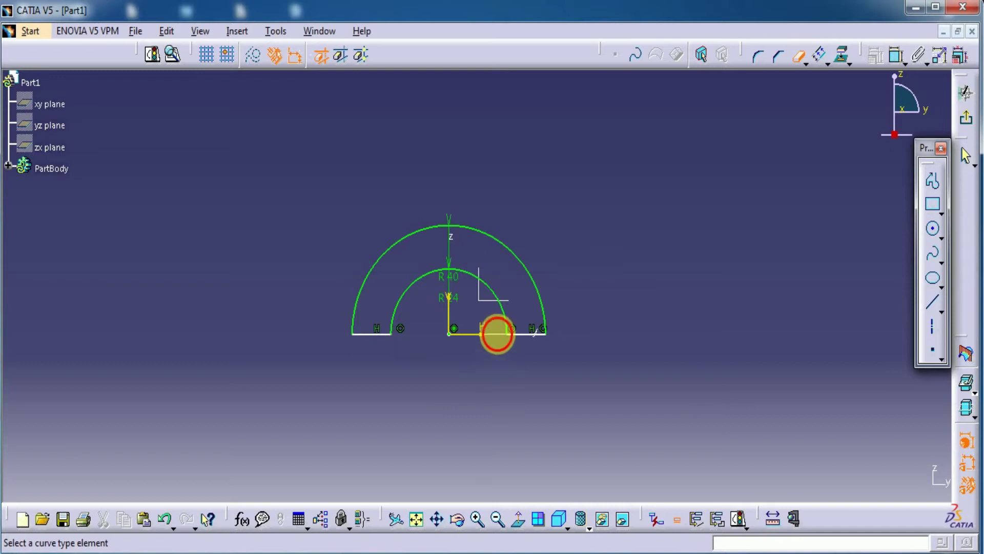
middle_click_drag(486, 376, 501, 288)
middle_click_drag(653, 215, 749, 149)
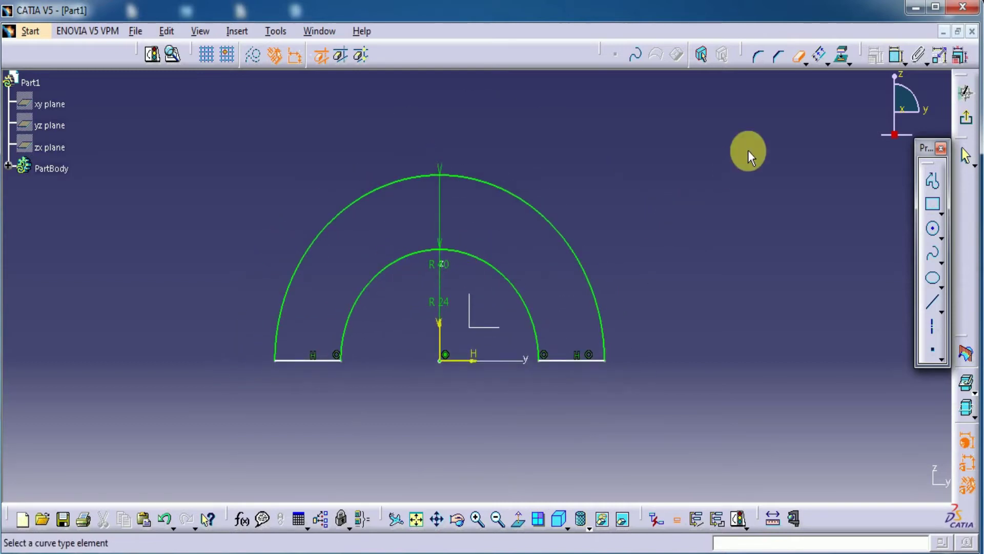
Constrain the short line at the half-ring's right end to be coincident with the H axis
left_click(896, 55)
left_click(570, 360)
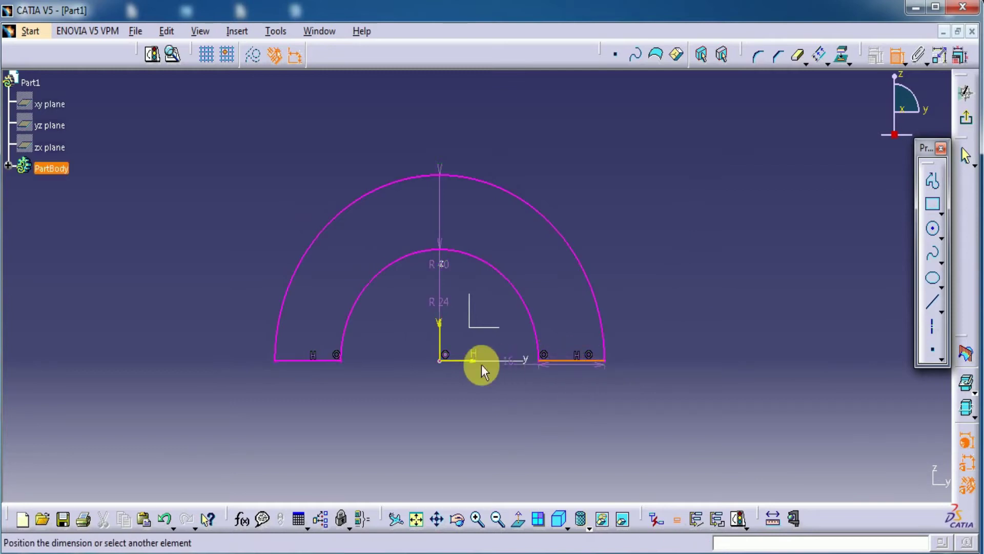
left_click(469, 361)
right_click(713, 322)
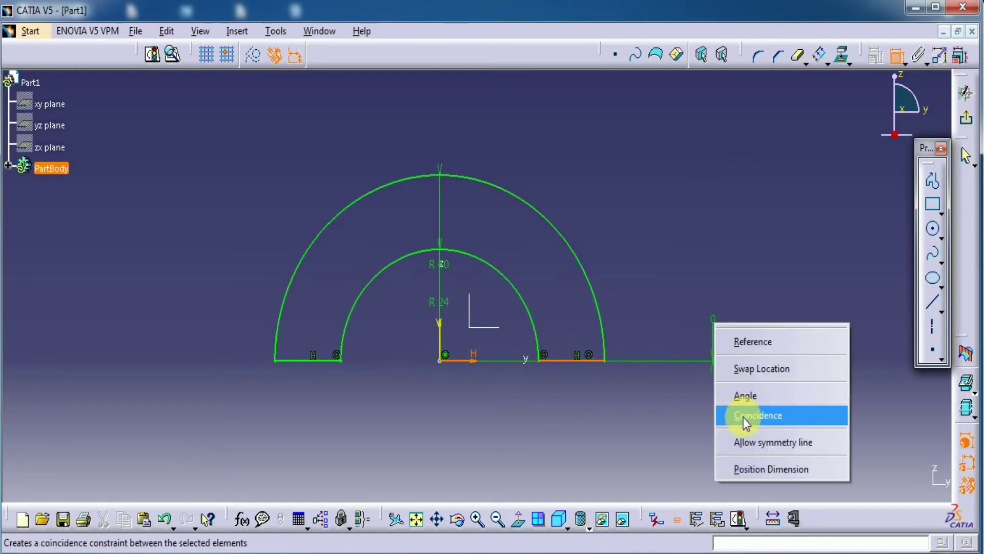
left_click(755, 416)
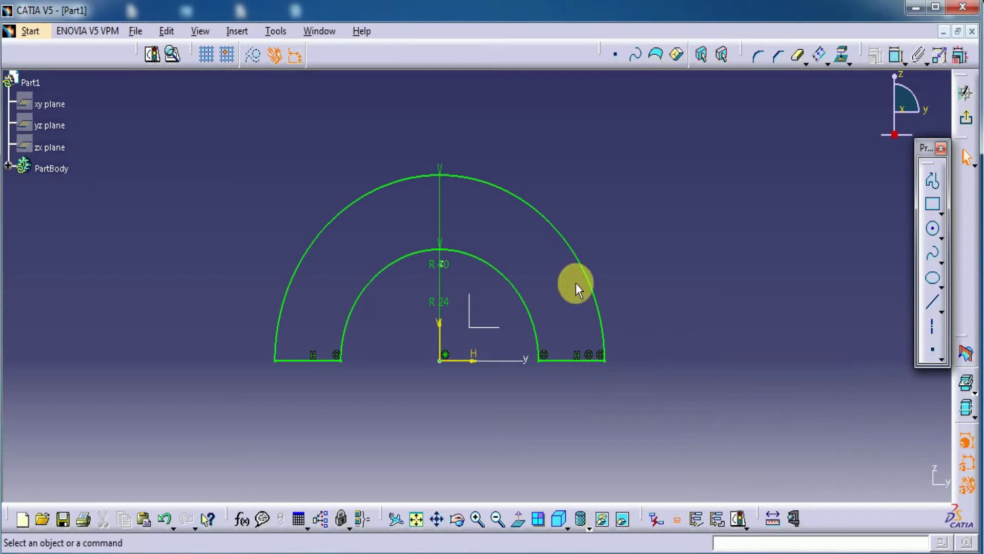
Exit the half-ring sketch and pad it 32 mm with mirrored extent
mouse_move(685, 240)
middle_mouse_down()
mouse_move(695, 294)
mouse_move(639, 318)
mouse_move(625, 307)
middle_mouse_up()
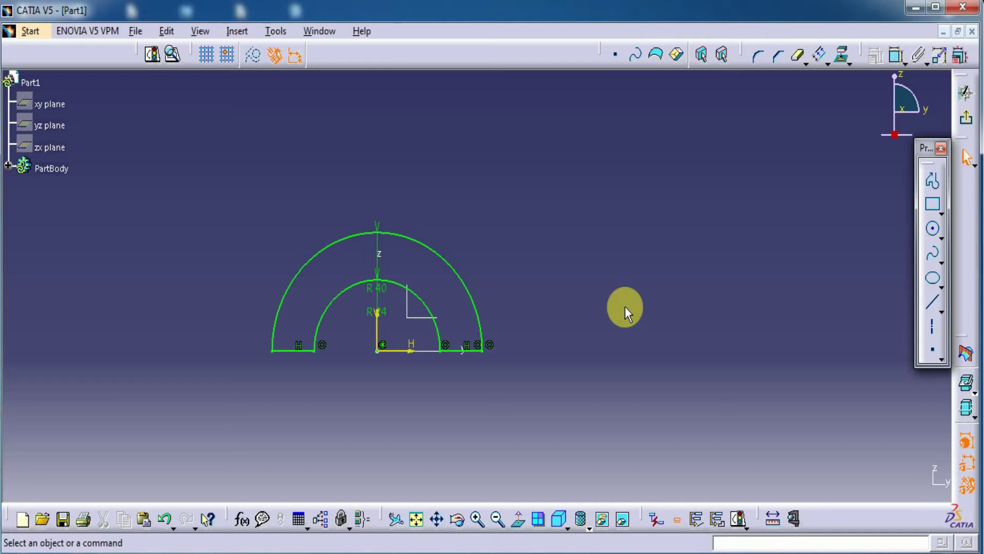
left_click(967, 118)
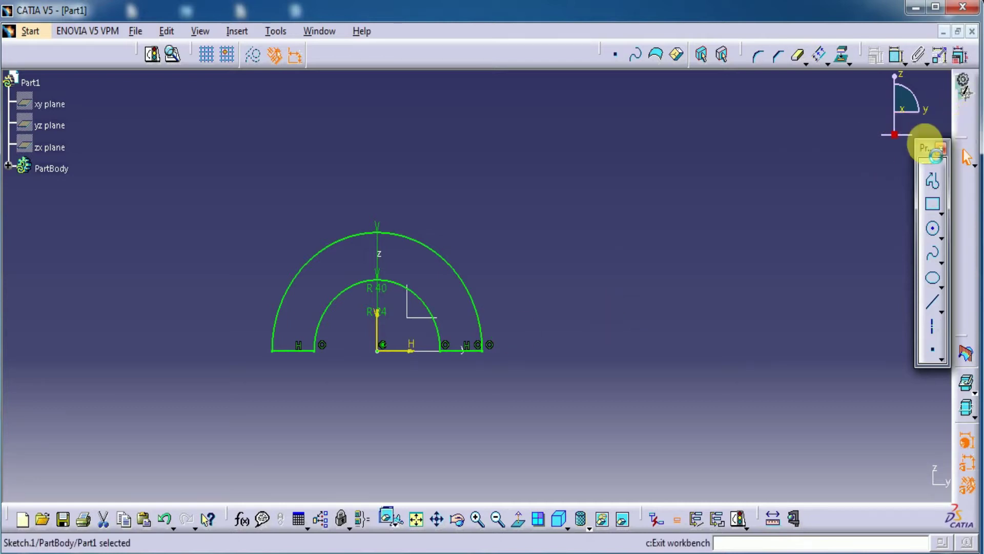
left_click(449, 55)
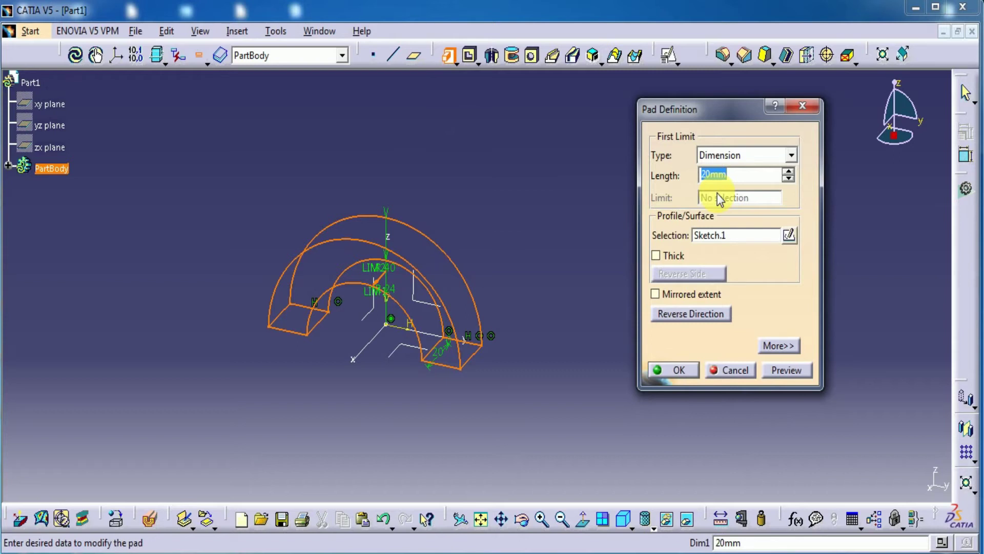
type("32")
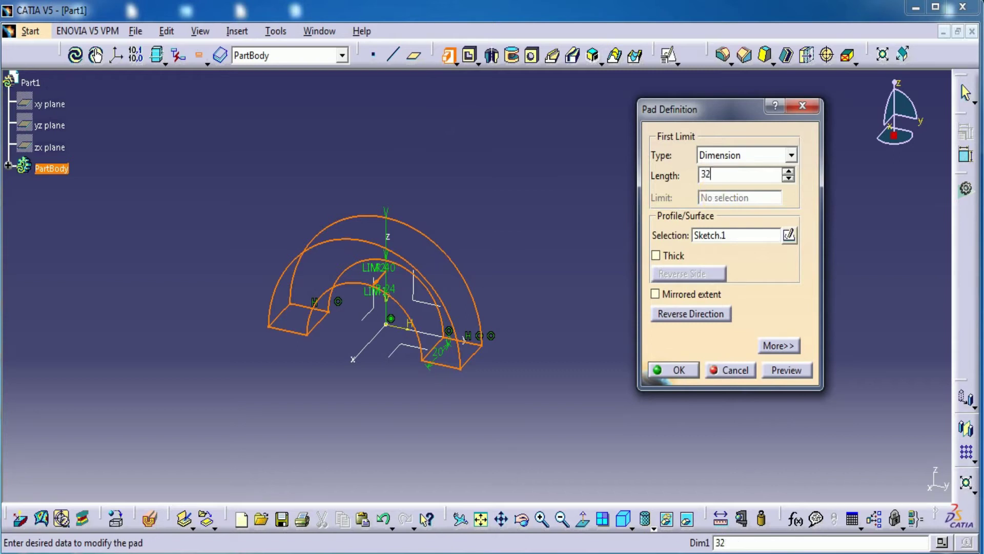
left_click(655, 293)
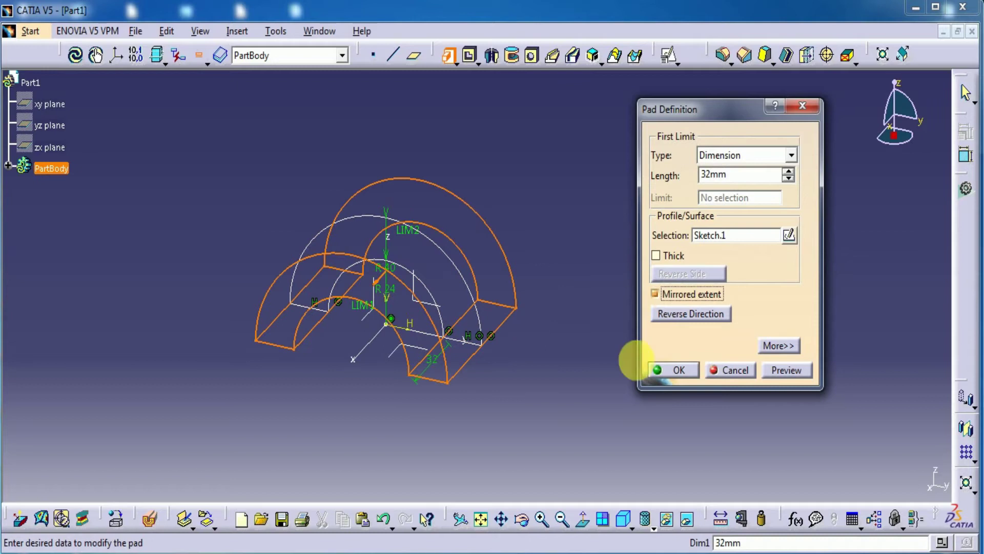
left_click(787, 369)
left_click(662, 370)
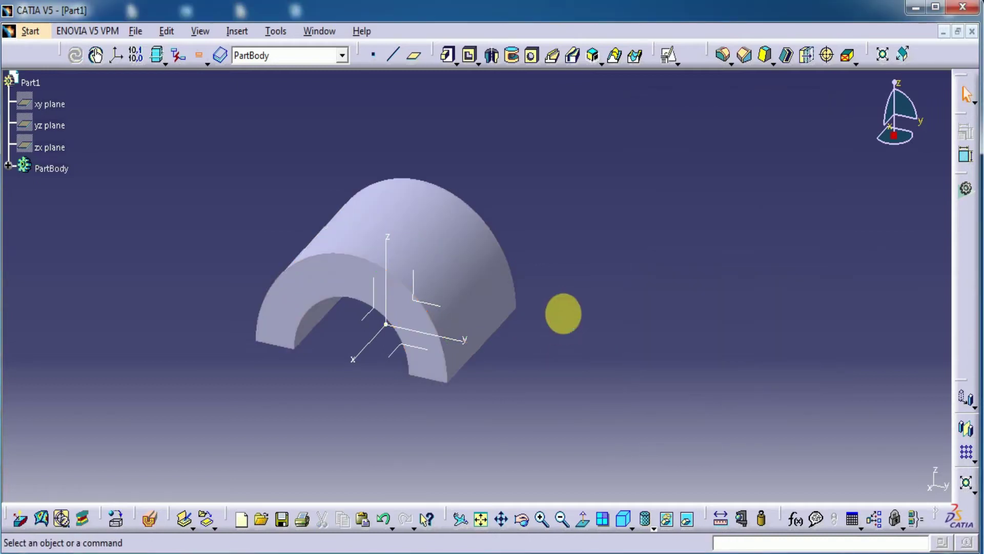
Create a positioned sketch on the xy plane with the H direction reversed and the axes swapped
left_click(405, 350)
left_click(667, 55)
left_click(803, 450)
left_click(883, 448)
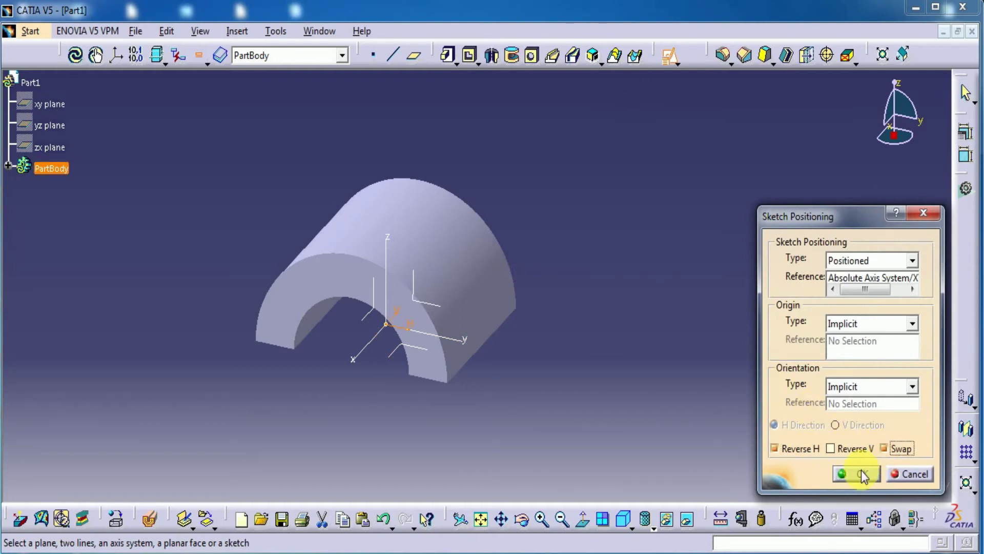
left_click(861, 472)
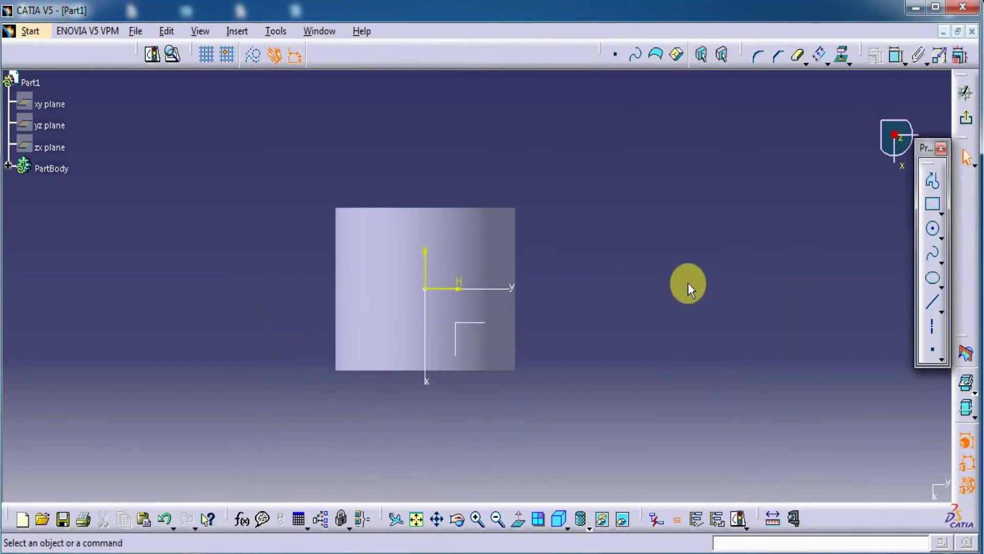
Draw a circle of radius 24 mm centred on the H axis, to the right of the half-ring body
left_click(933, 229)
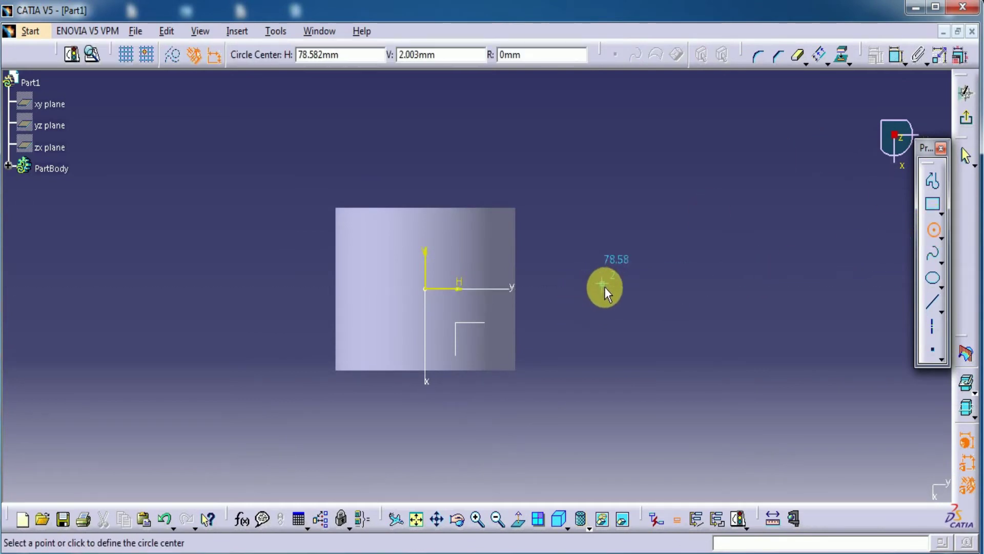
left_click(604, 288)
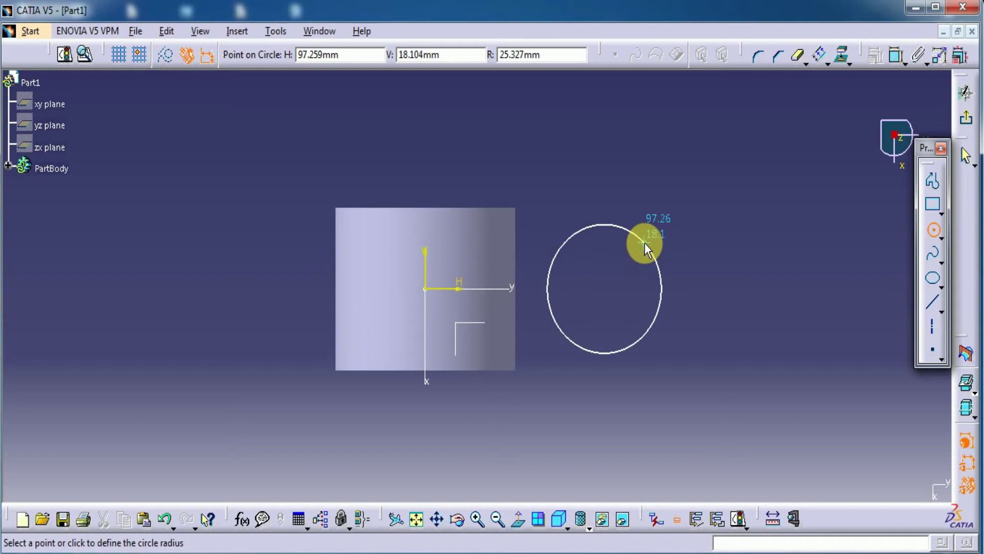
key("Tab")
key("Tab")
key("Tab")
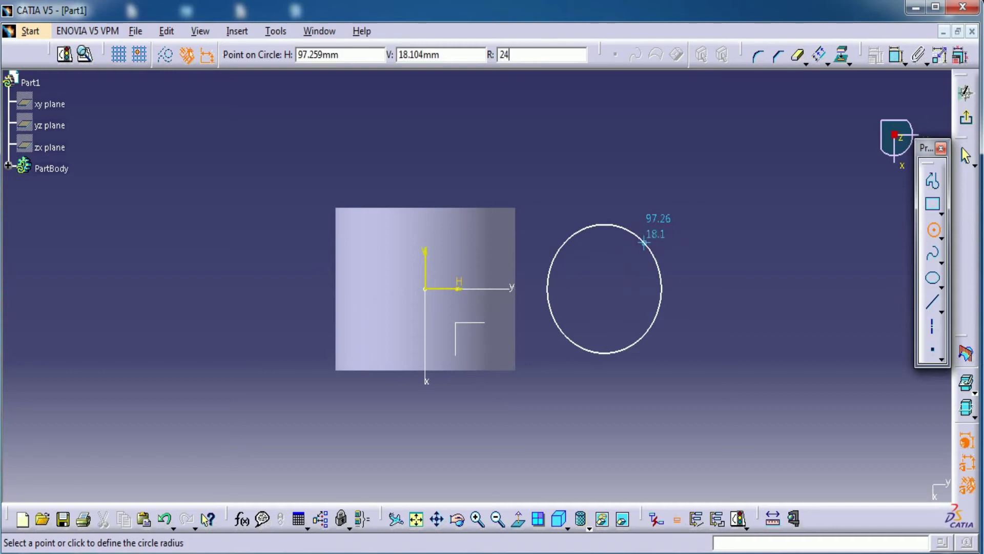
left_click(644, 242)
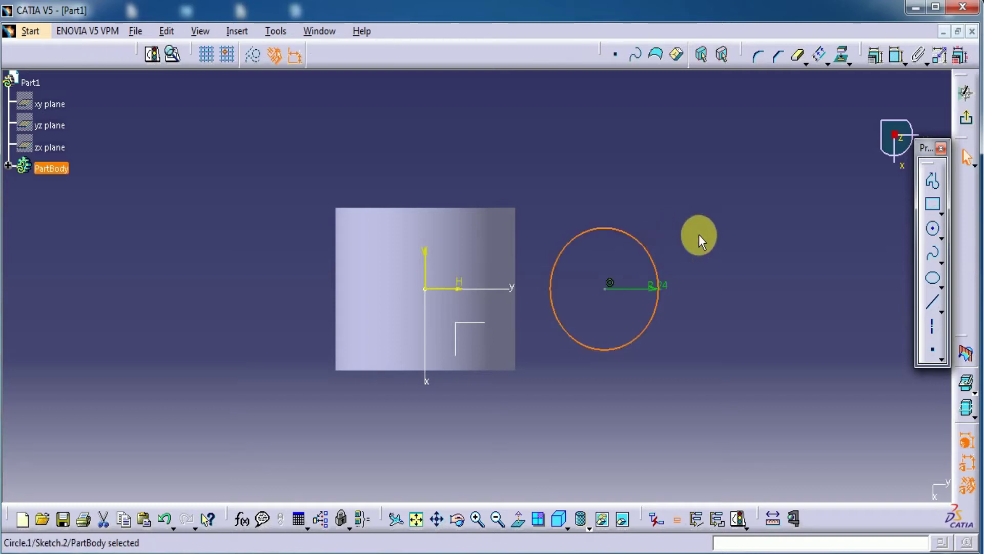
Dimension the circle's centre from the vertical axis and set the distance to 64 mm
left_click(779, 154)
left_click(895, 58)
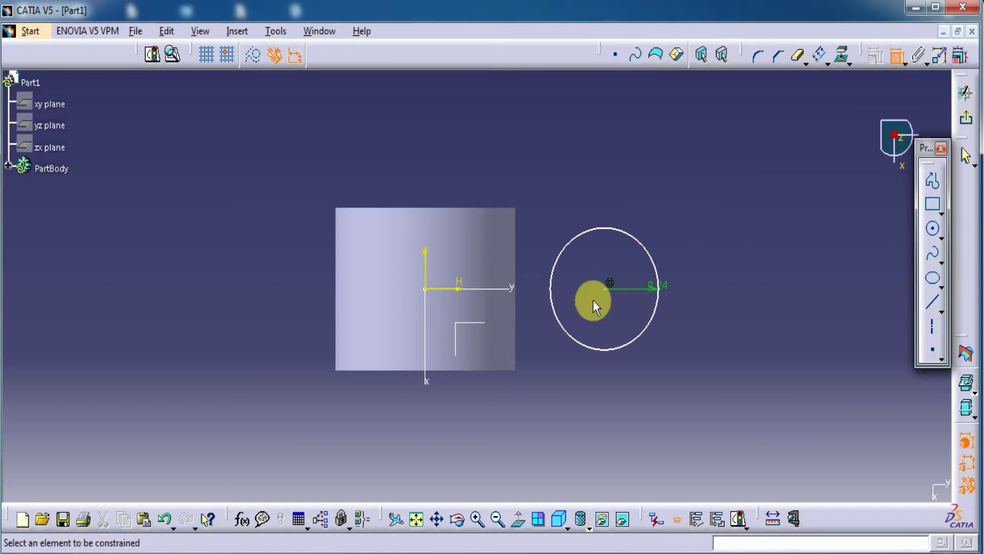
left_click(609, 287)
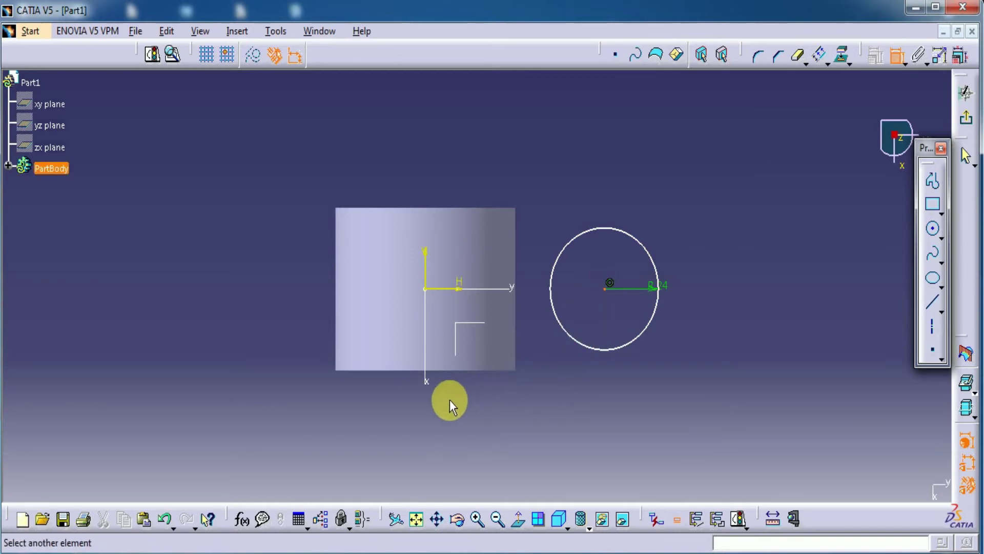
left_click(429, 382)
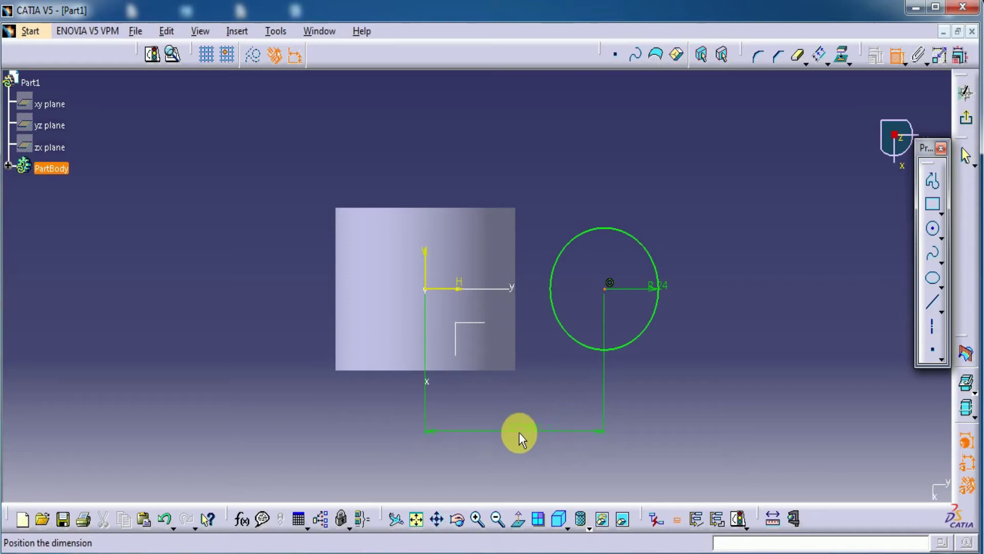
left_click(519, 433)
double_click(528, 431)
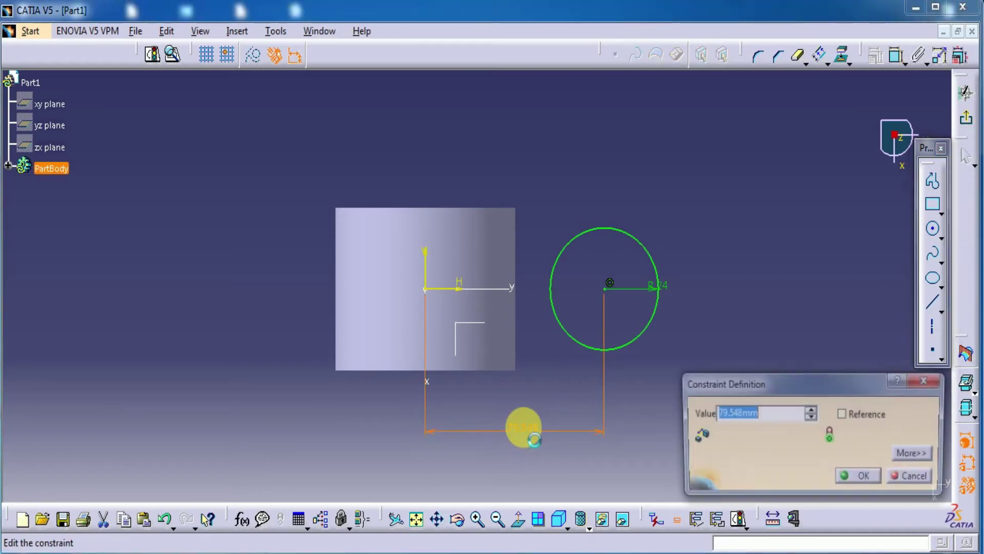
type("6")
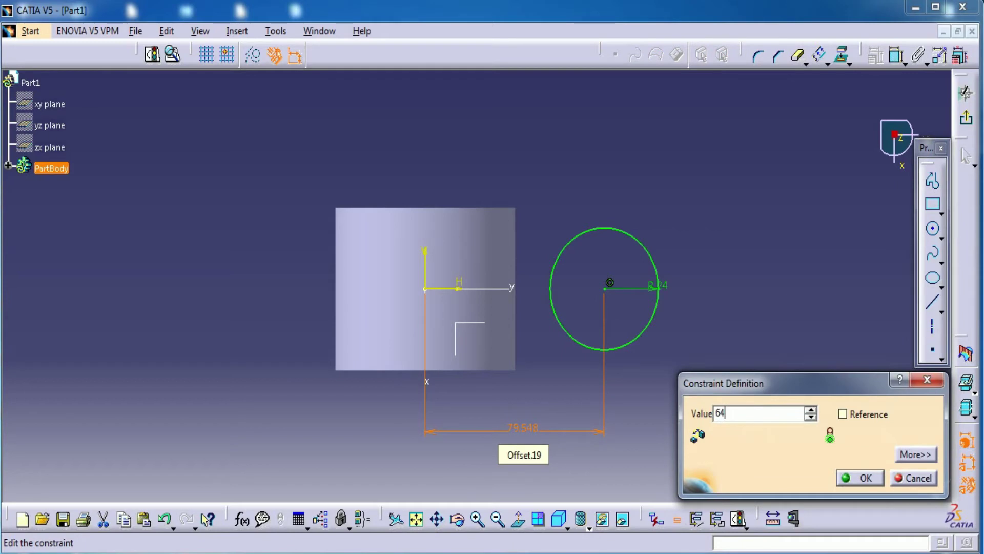
type("4")
left_click(525, 429)
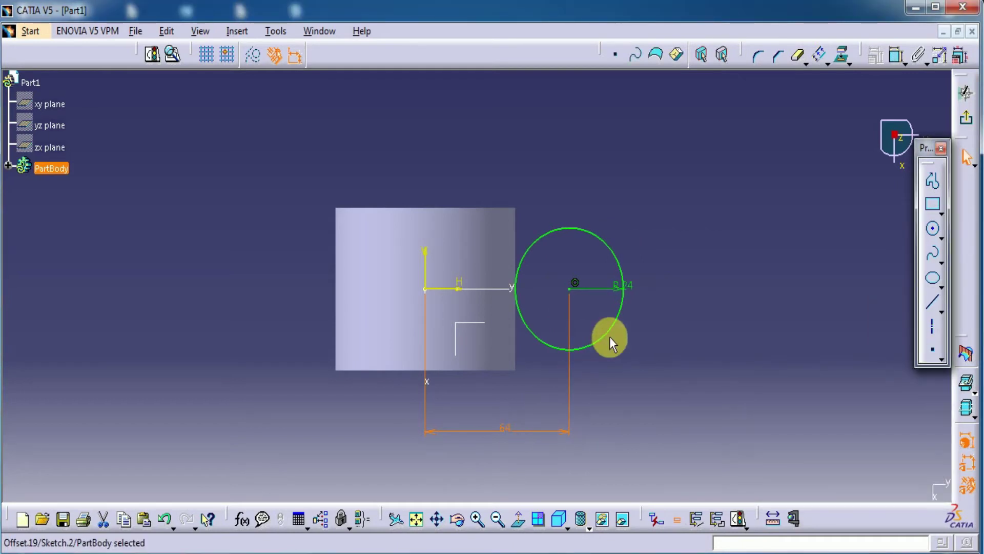
left_click(687, 258)
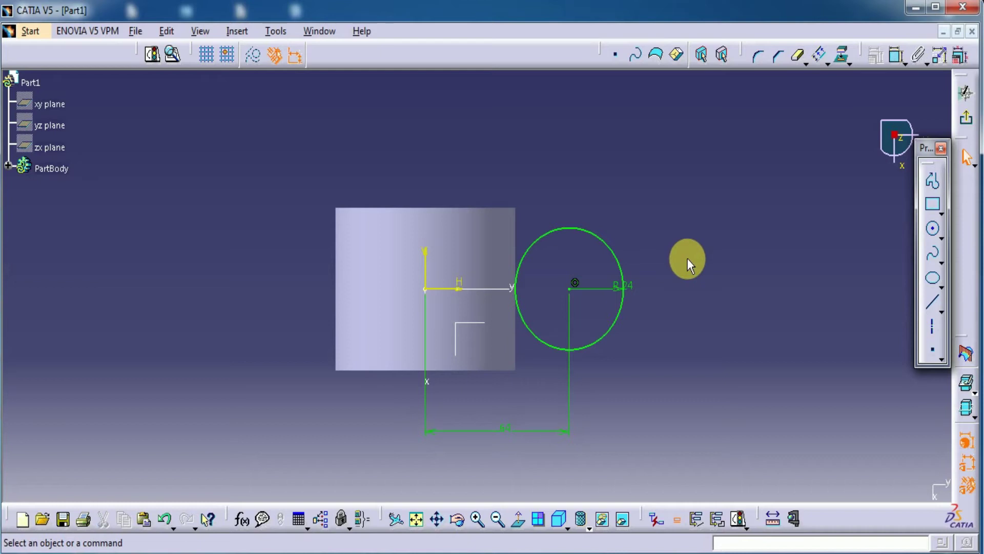
Draw a rectangle about 44 mm wide overlapping the body's right edge and the left part of the circle
left_click(932, 208)
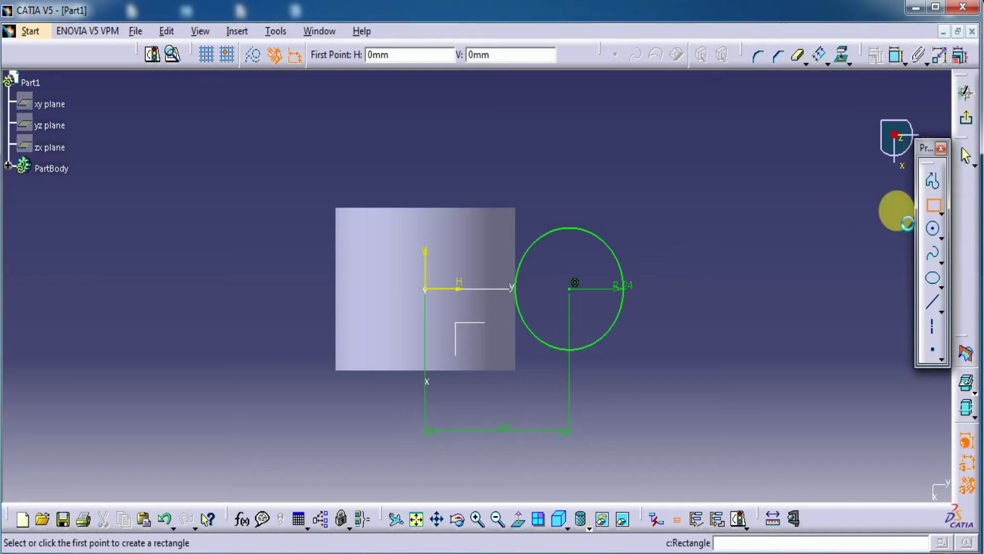
left_click(490, 224)
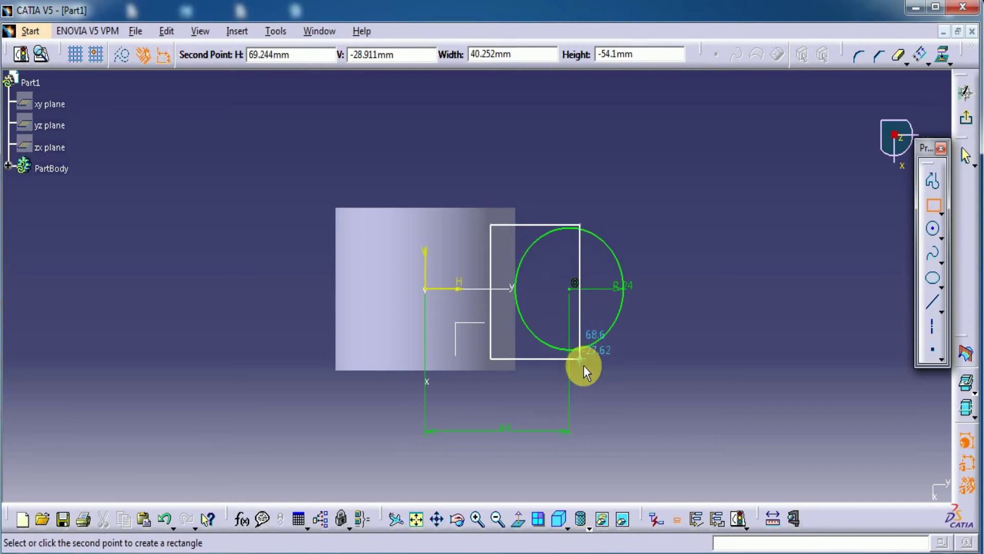
left_click(590, 387)
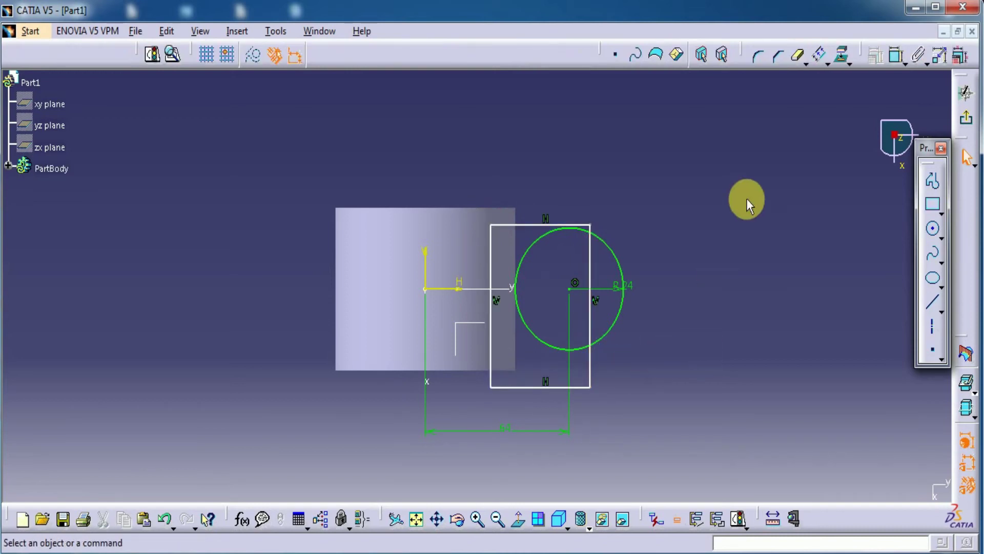
Constrain the rectangle's top edge to be tangent to the circle
left_click(895, 53)
left_click(513, 225)
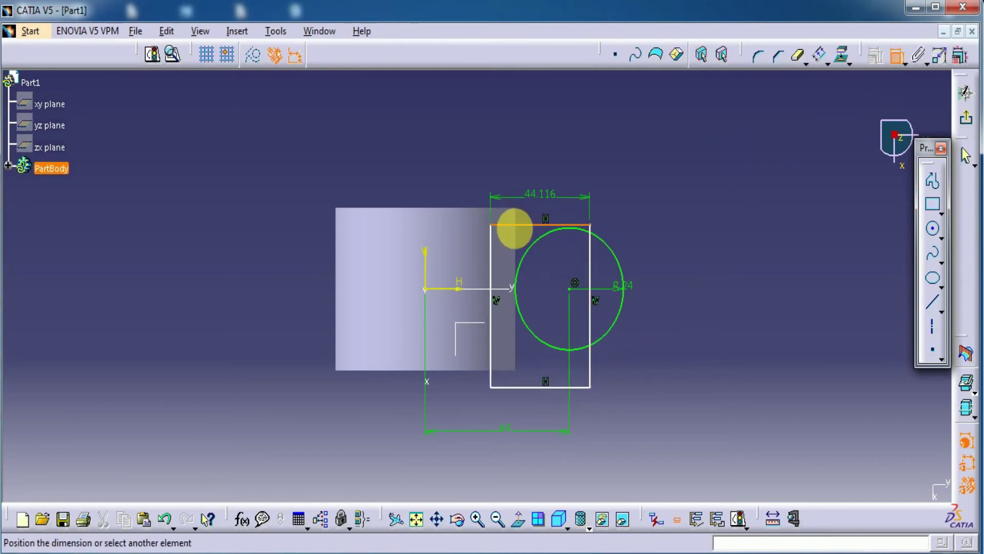
left_click(536, 244)
right_click(671, 145)
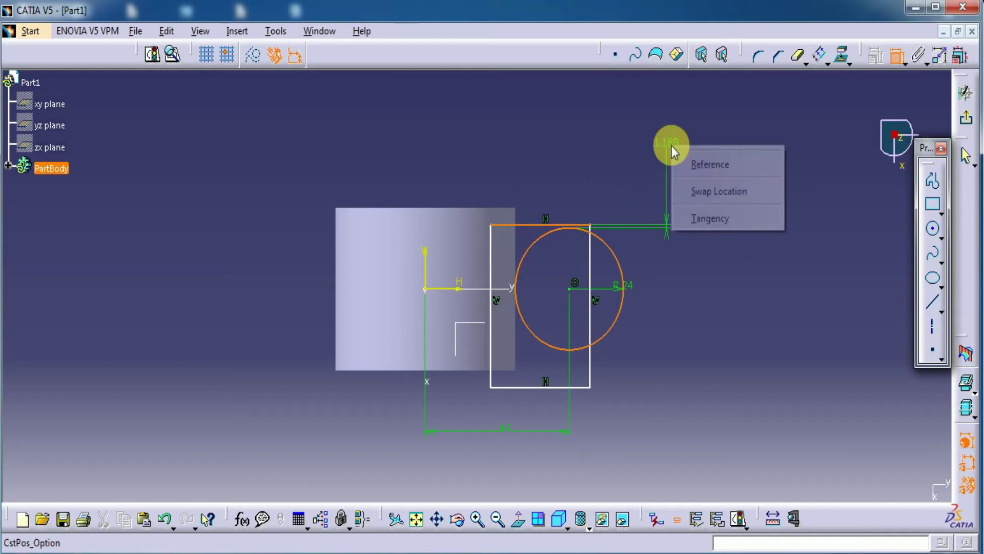
left_click(689, 220)
Constrain the rectangle's bottom edge to be tangent to the circle
left_click(539, 339)
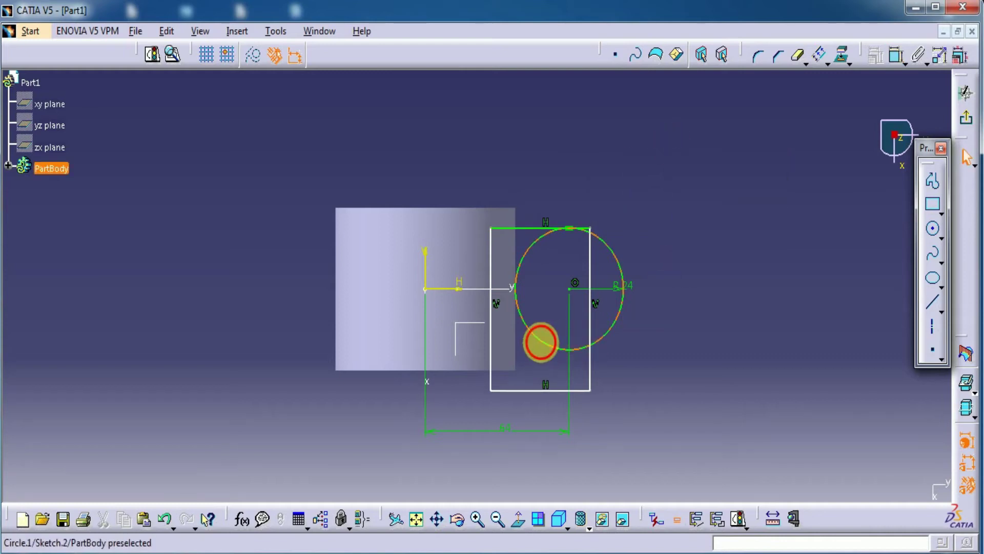
left_click(533, 391)
left_click(895, 54)
left_click(545, 336)
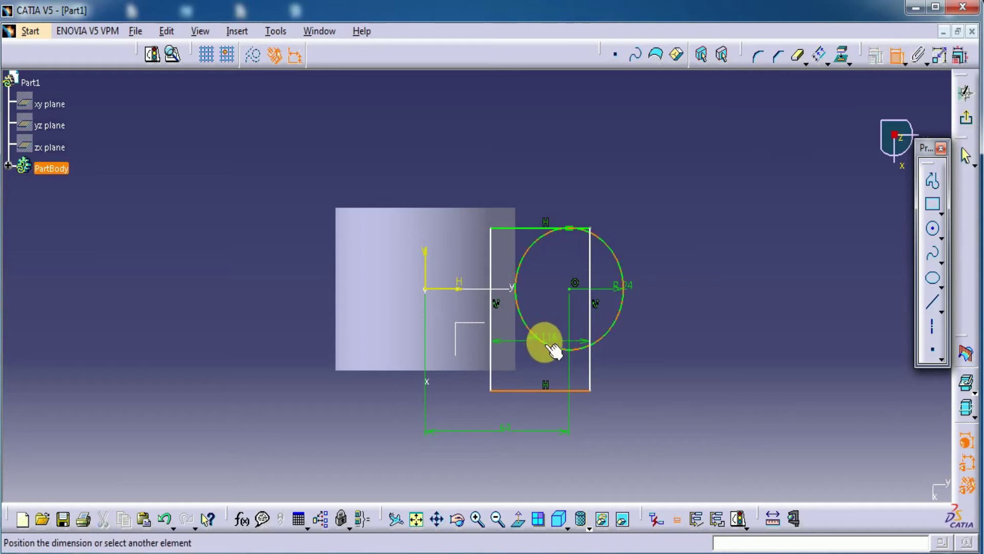
right_click(698, 348)
left_click(725, 415)
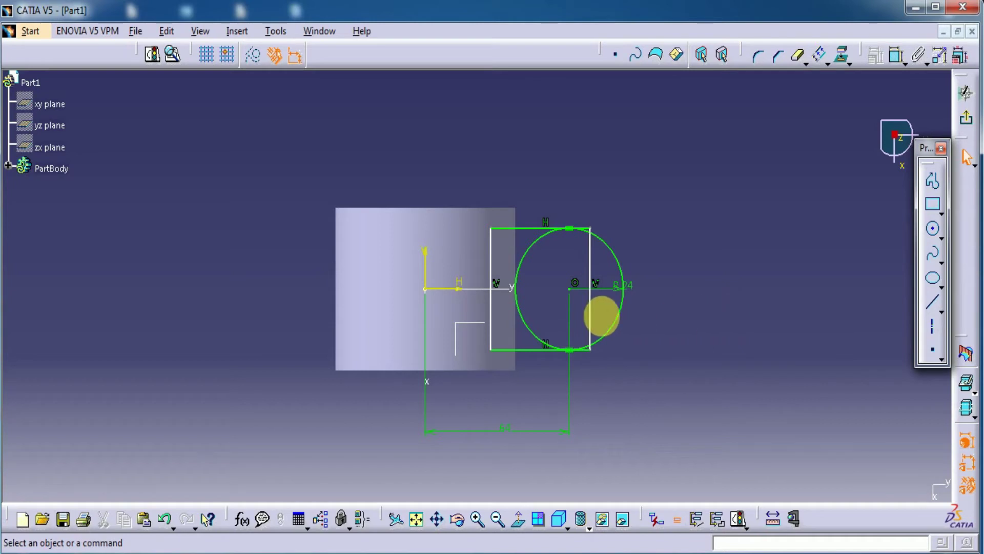
Stretch the rectangle's right edge past the circle and dimension its left edge 30 mm from the circle's centre
left_click_drag(596, 318, 701, 317)
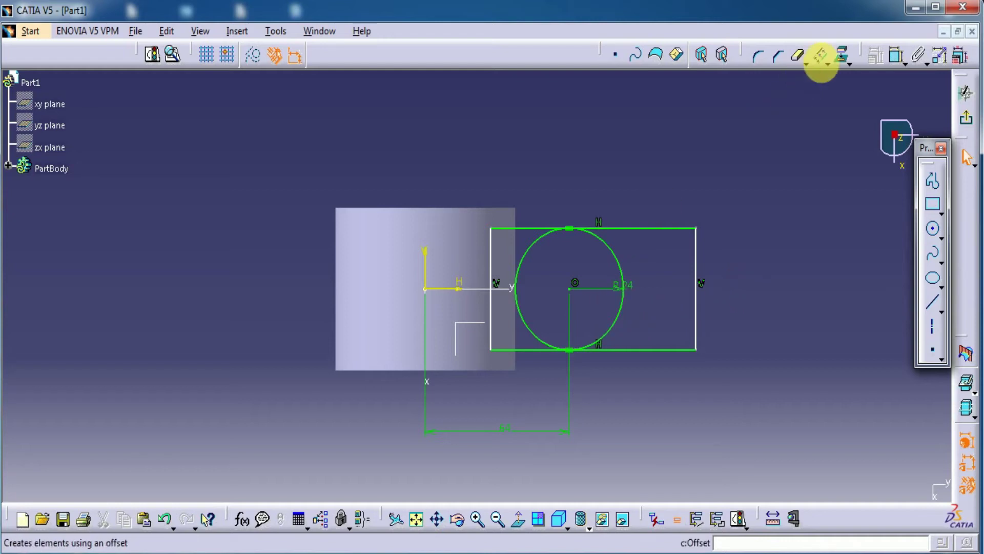
left_click(895, 55)
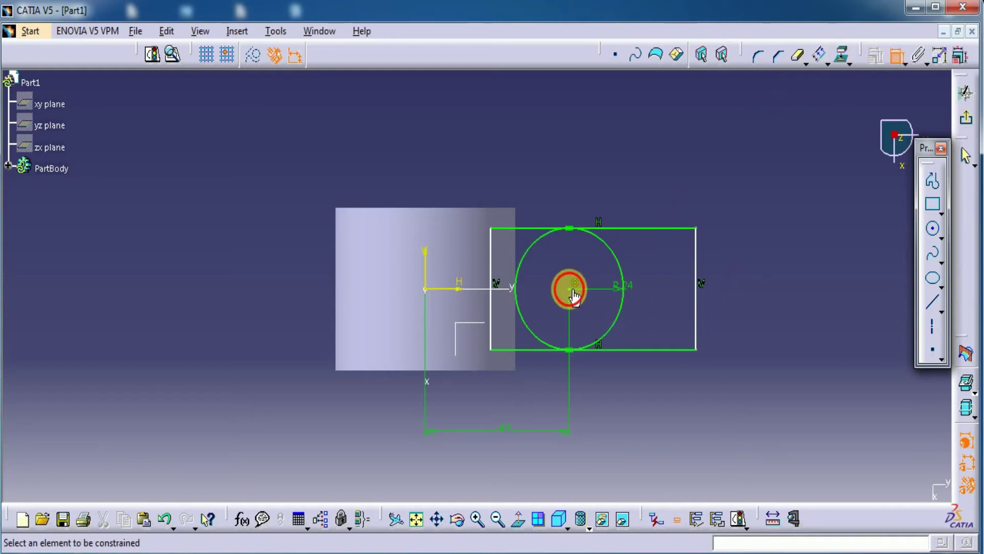
left_click(574, 289)
left_click(490, 333)
left_click(558, 158)
double_click(554, 153)
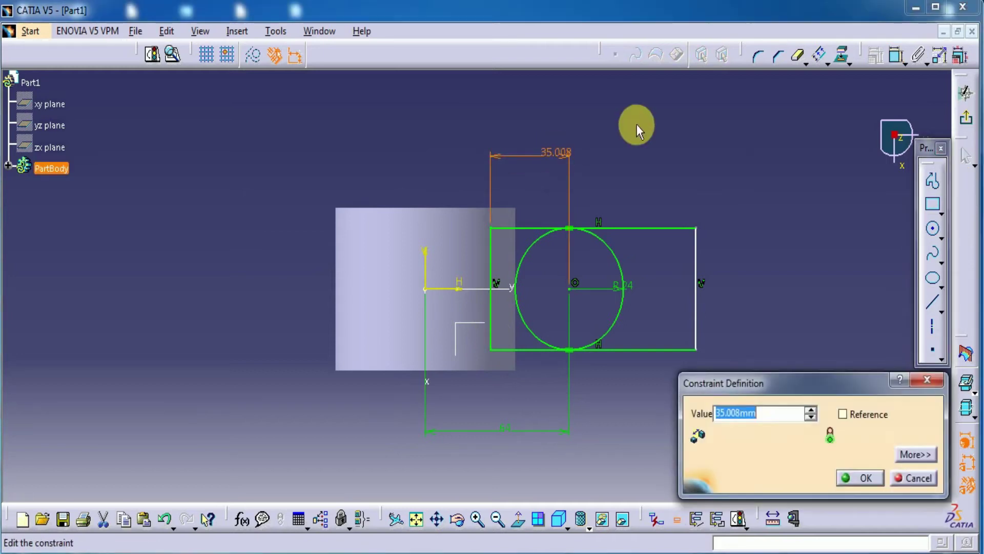
key("Return")
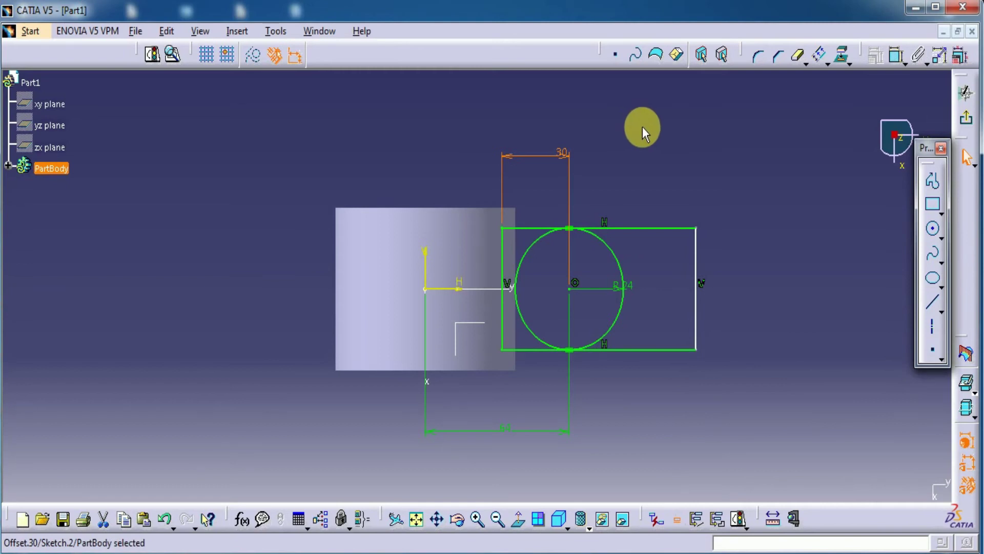
left_click(642, 127)
Trim the rectangle's portion right of the tangent points and the circle's left arc with Quick Trim, and exit the sketch
left_click(798, 55)
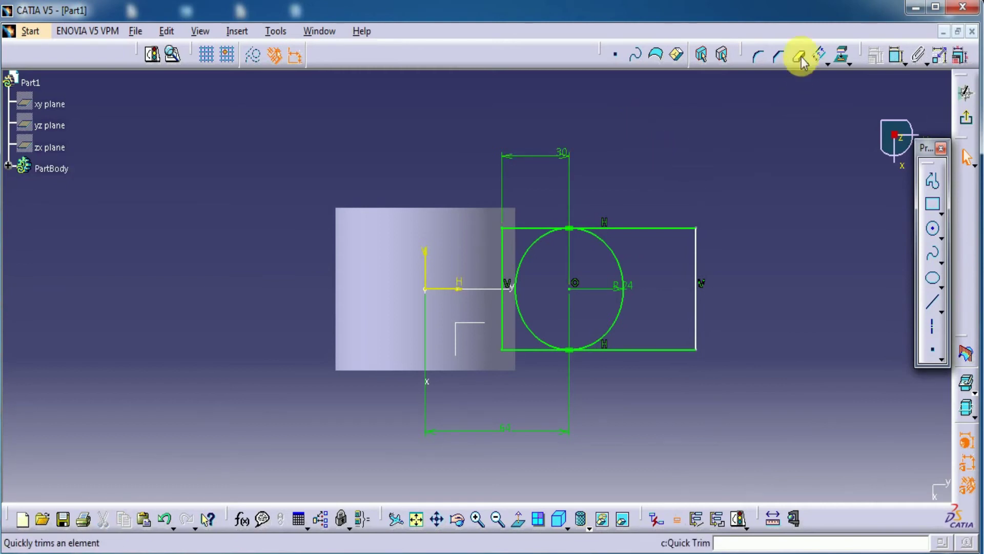
left_click(647, 229)
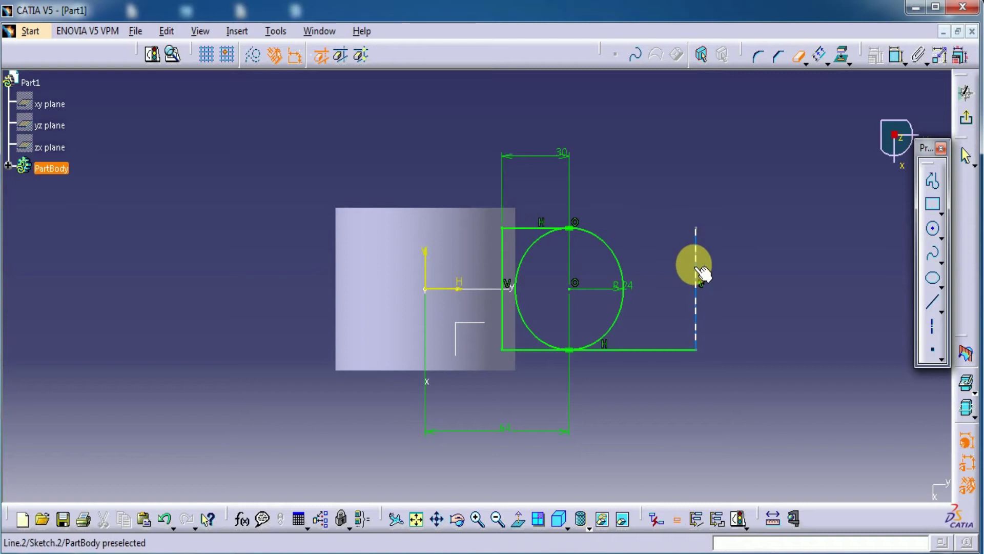
left_click(695, 263)
left_click(648, 349)
left_click(527, 322)
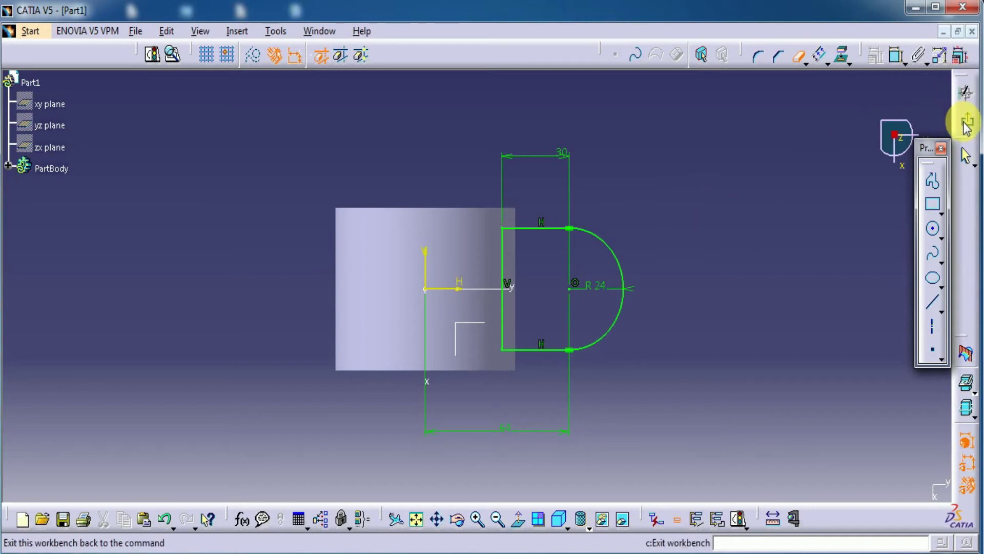
left_click(966, 93)
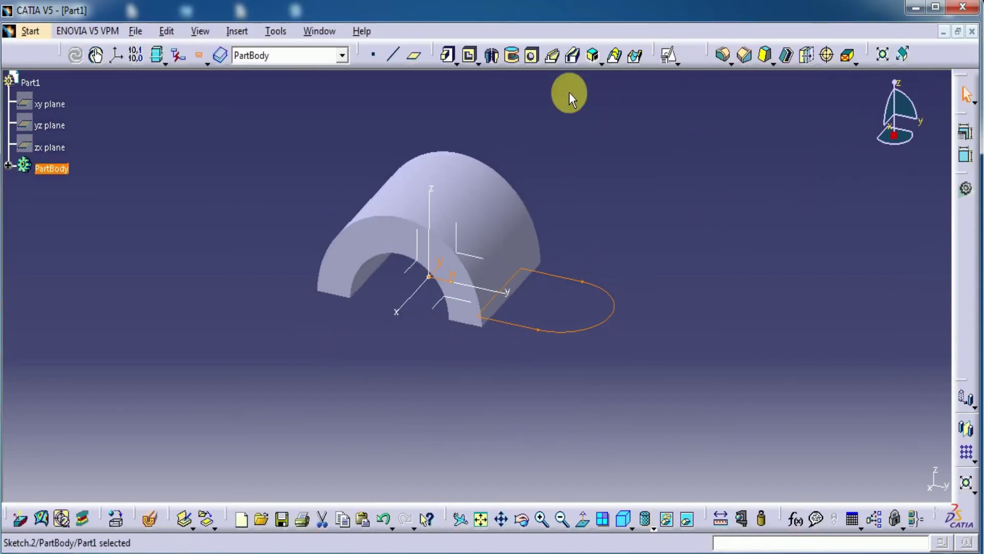
Pad the round-ended lug sketch upward by 16 mm
left_click(448, 55)
type("16mm")
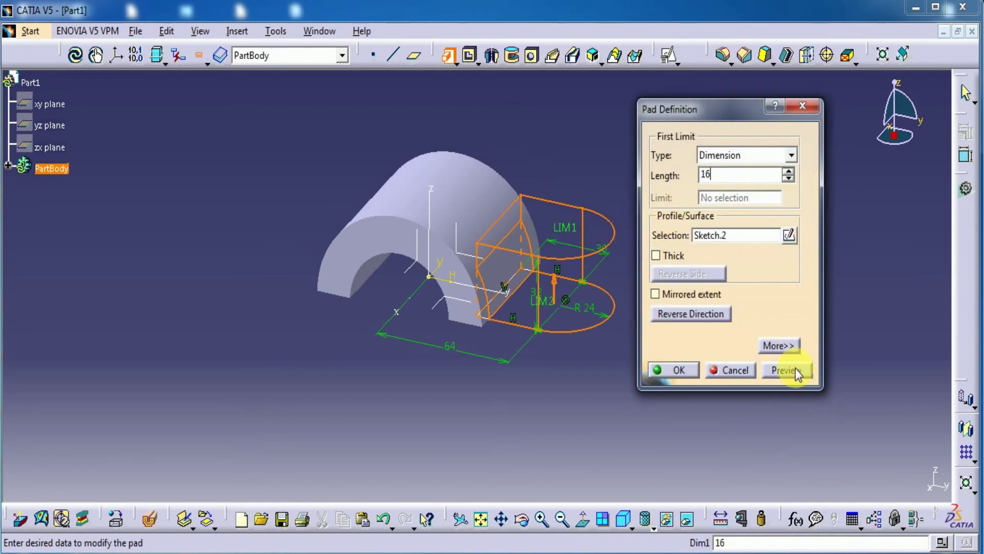
left_click(795, 367)
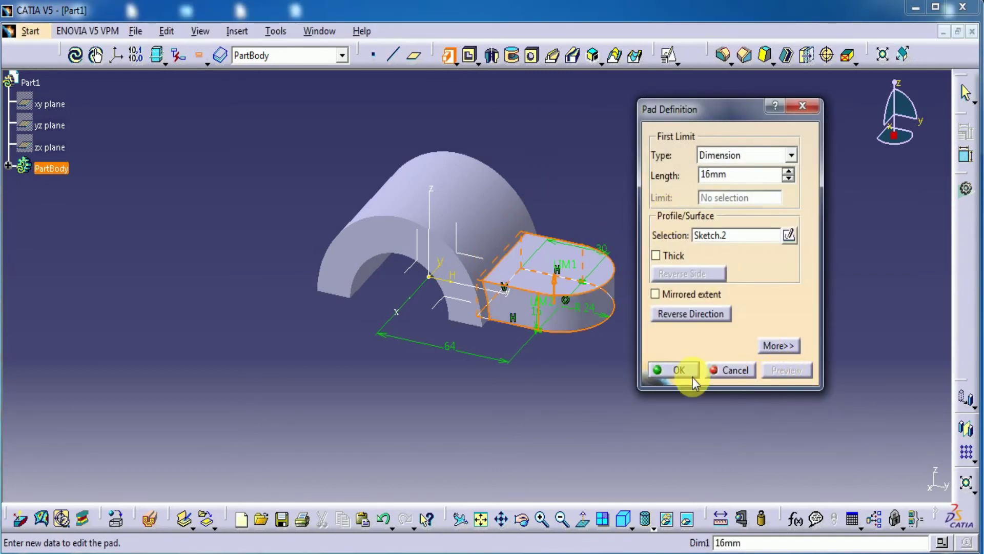
left_click(678, 370)
Start a 24 mm diameter hole on the lug's upper face and open its positioning sketch
middle_click_drag(659, 374, 649, 313)
left_click(526, 60)
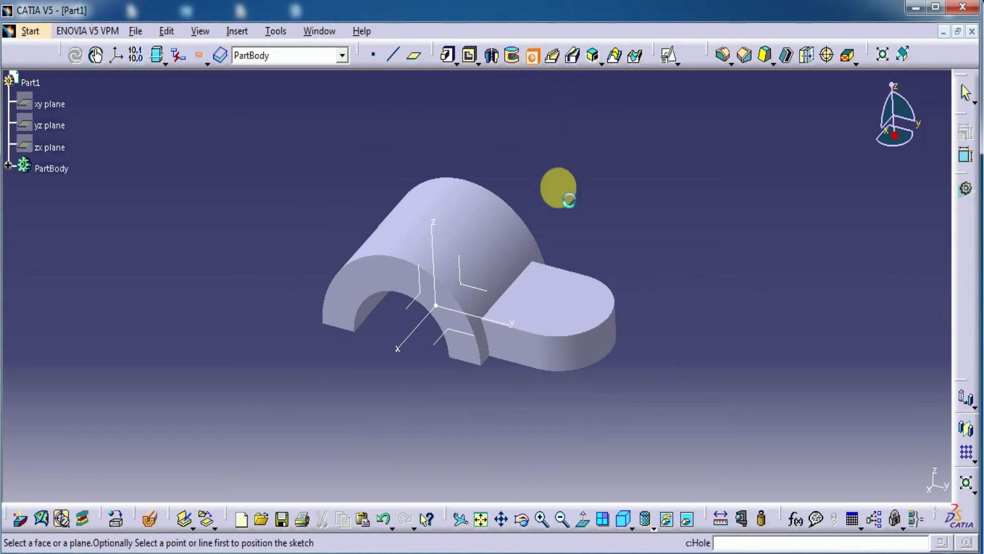
left_click(561, 308)
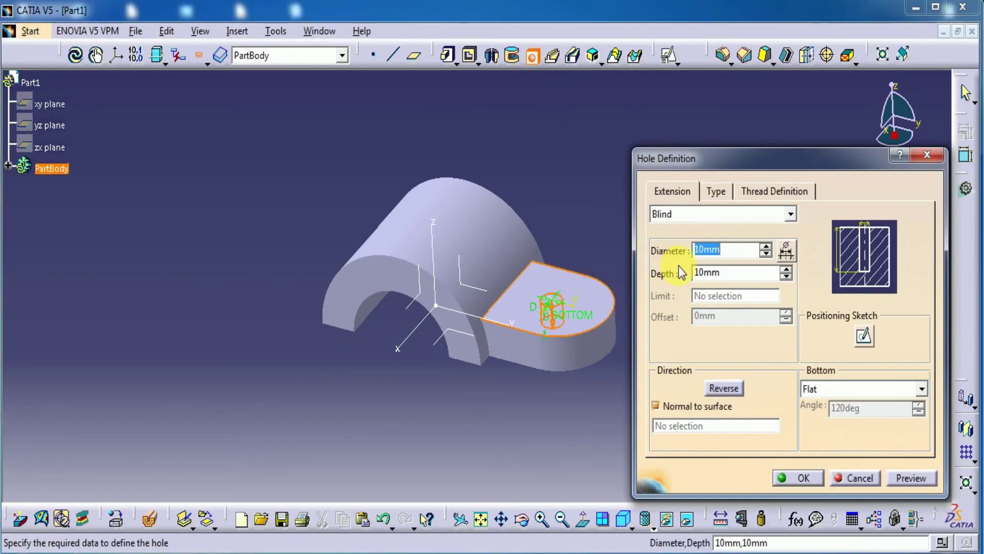
type("24")
left_click(864, 336)
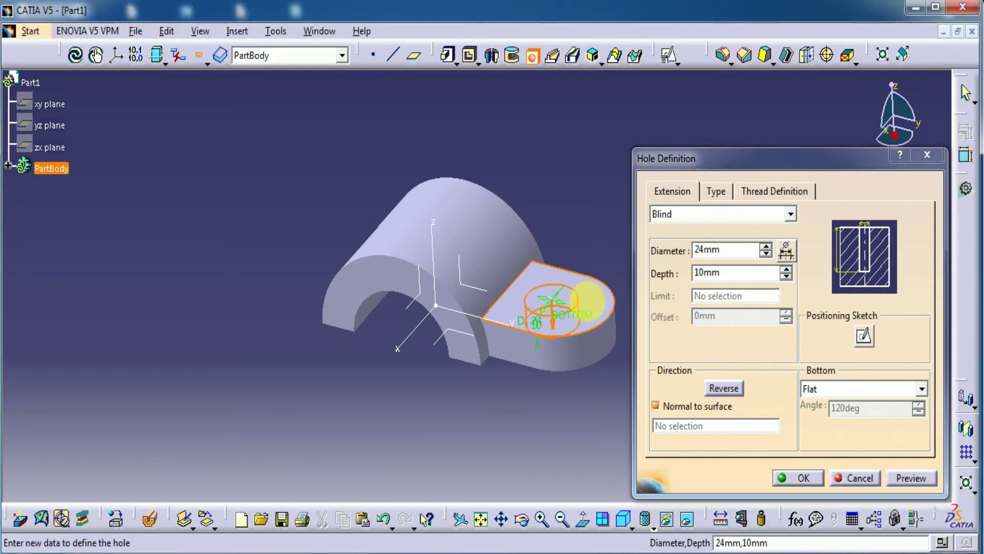
left_click(864, 336)
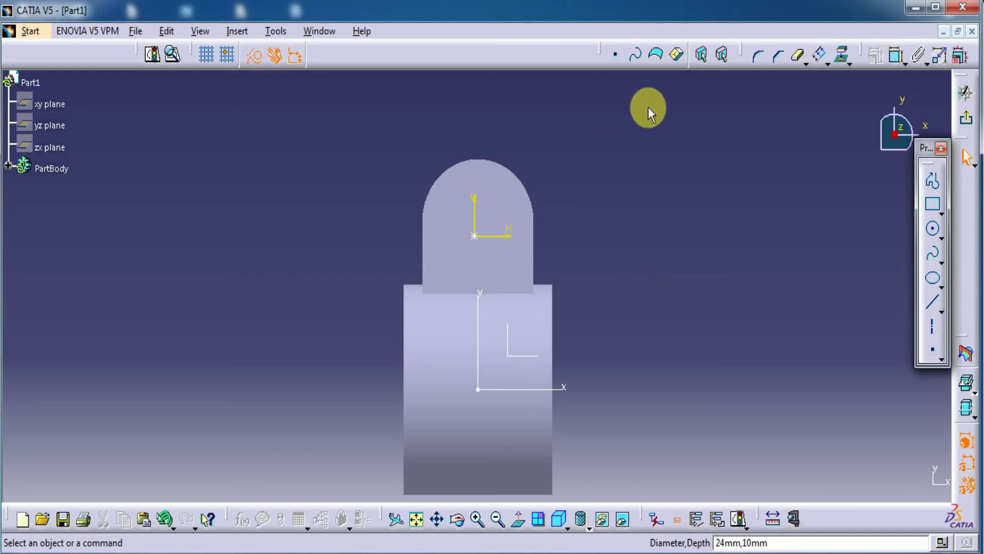
Constrain the hole's centre point to be coincident with the sketch's vertical axis
left_click(890, 60)
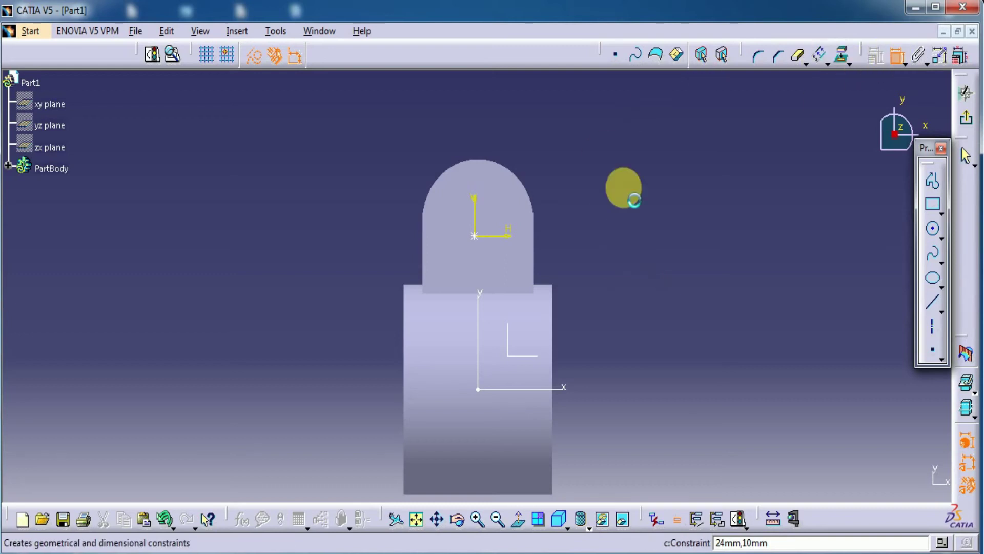
left_click(484, 232)
right_click(632, 182)
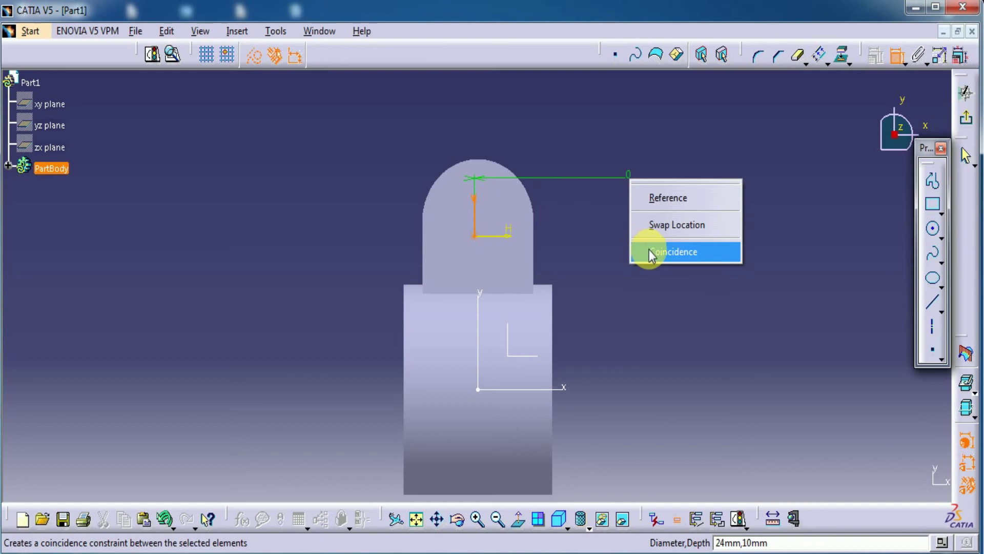
left_click(648, 249)
Dimension the hole's centre point 64 mm from the part's x axis and exit the positioning sketch
left_click(896, 53)
left_click(473, 239)
left_click(493, 389)
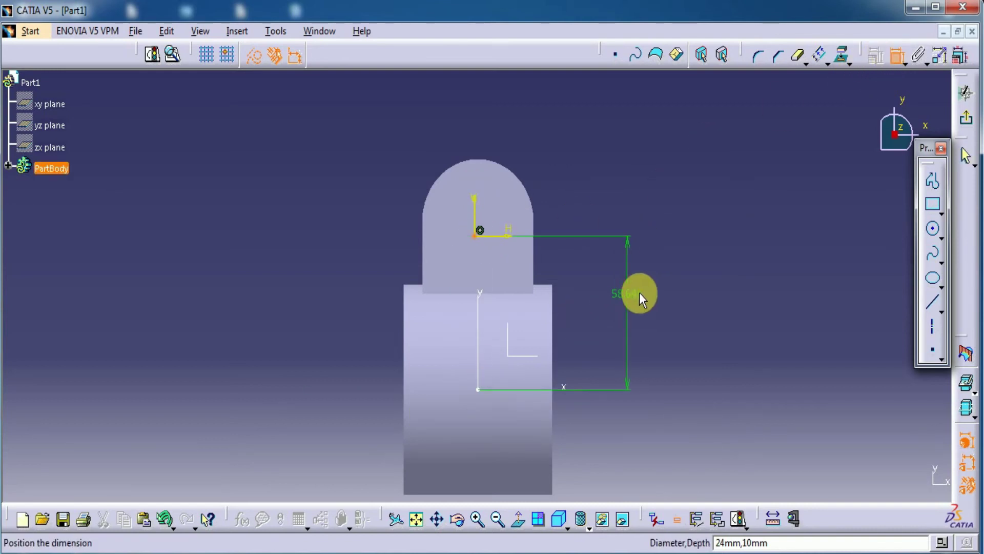
left_click(640, 296)
double_click(646, 296)
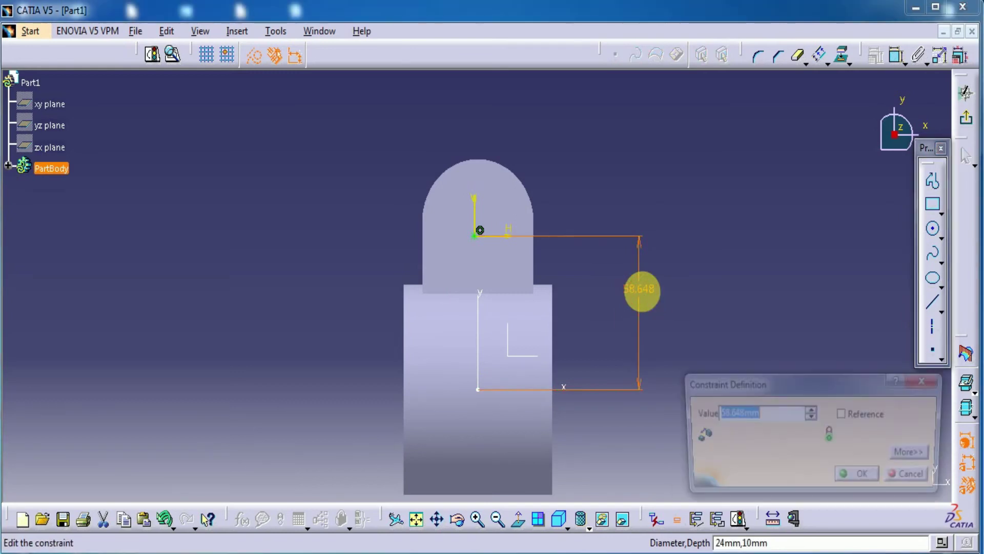
type("64")
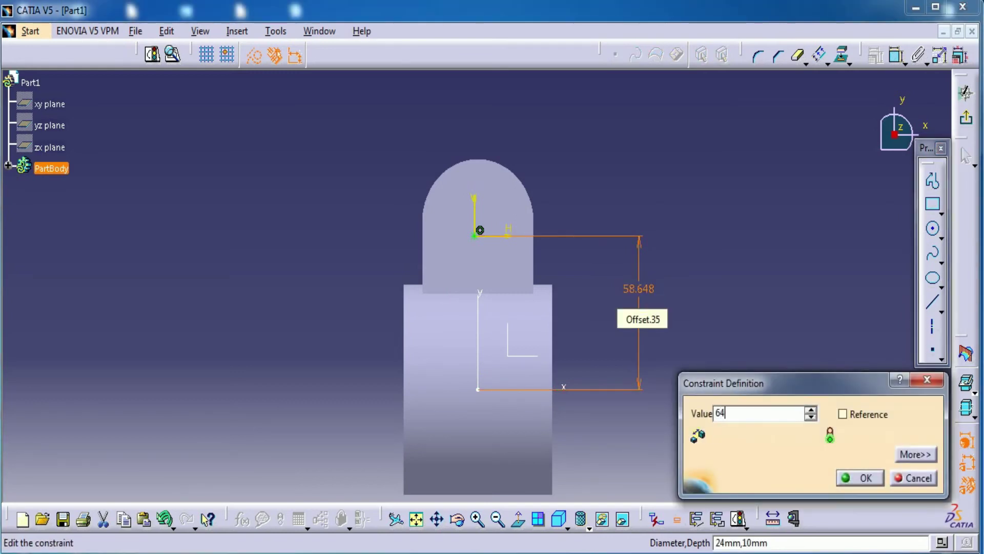
key("Return")
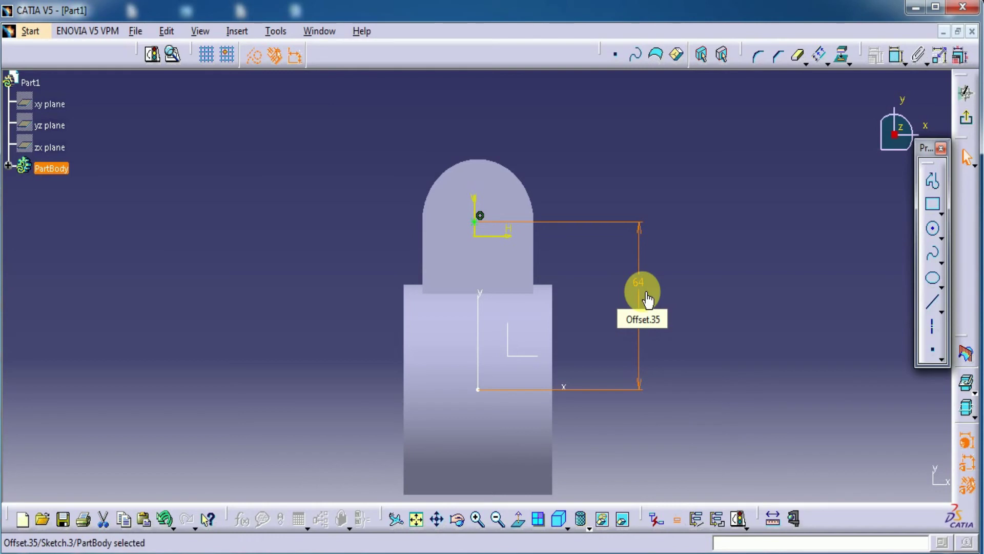
left_click(966, 119)
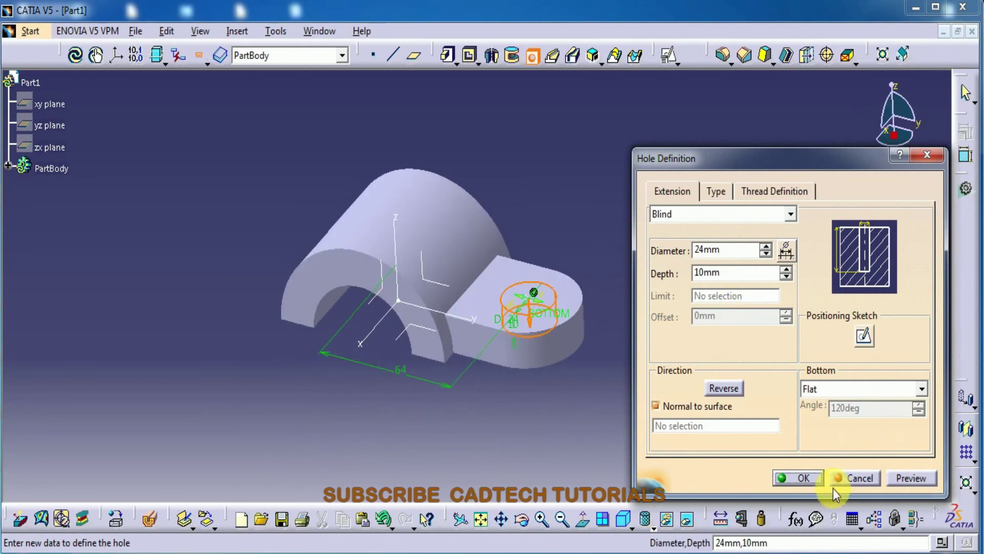
Set the blind hole's depth to 16 mm and create the hole through the lug
left_click(905, 479)
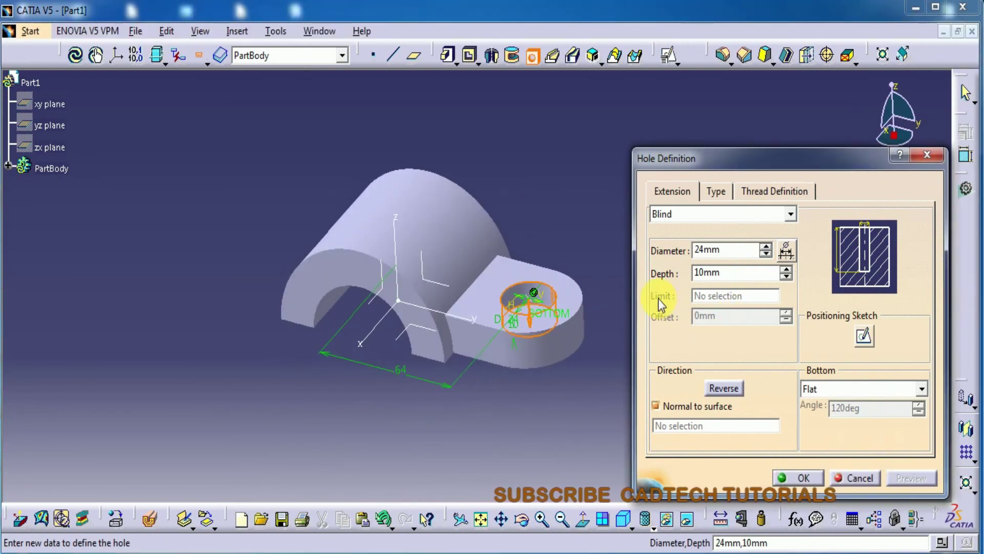
double_click(738, 273)
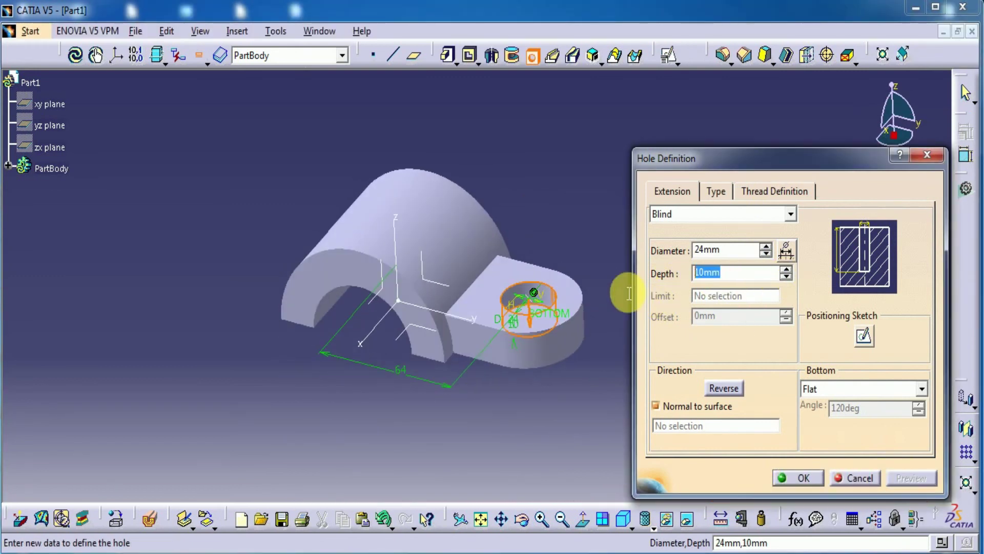
type("16")
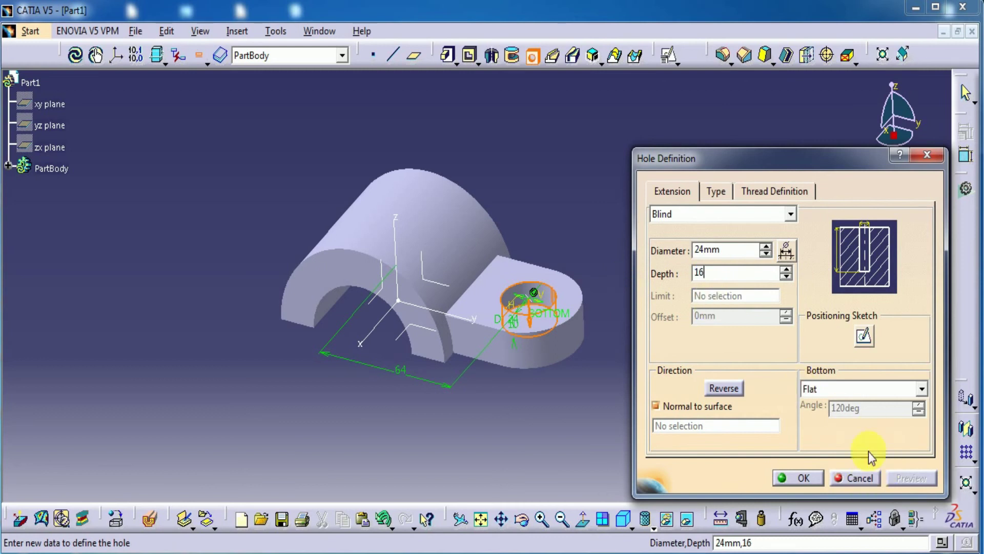
left_click(897, 478)
left_click(801, 477)
Check reference drawing 20-51 in Windows Photo Viewer, return to CATIA, and fillet the edge between the lug's upper face and the half-ring with a 5 mm radius
middle_click_drag(583, 198, 587, 290)
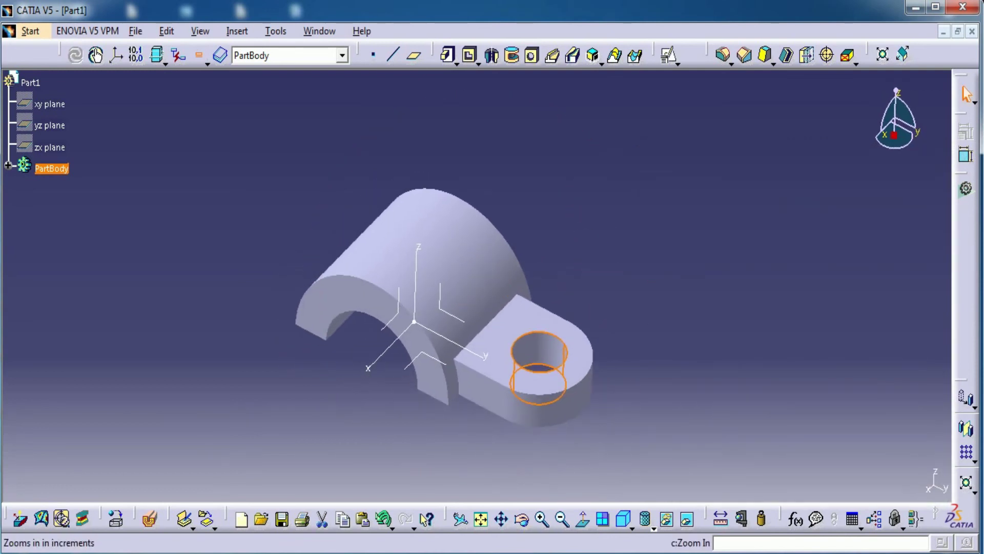
key("alt+Tab")
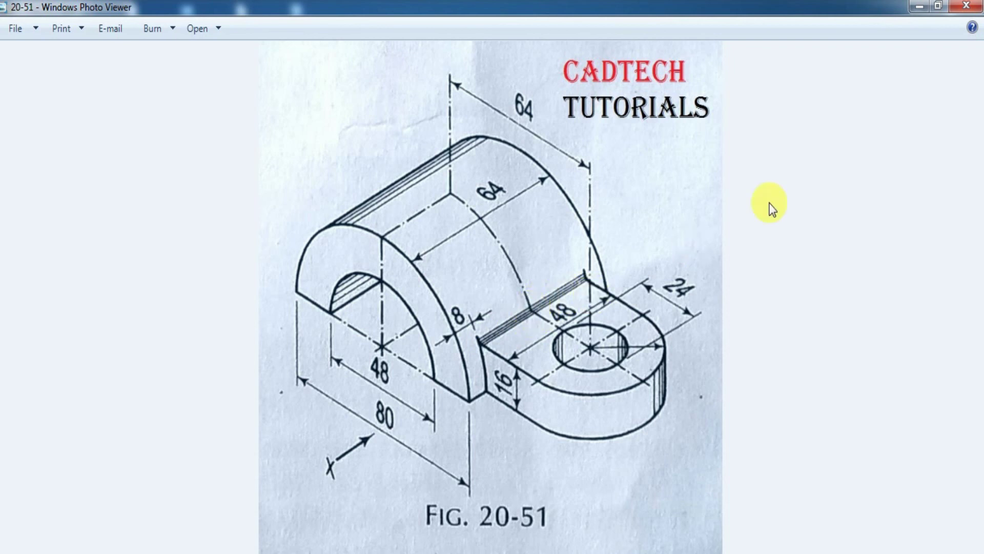
left_click(918, 7)
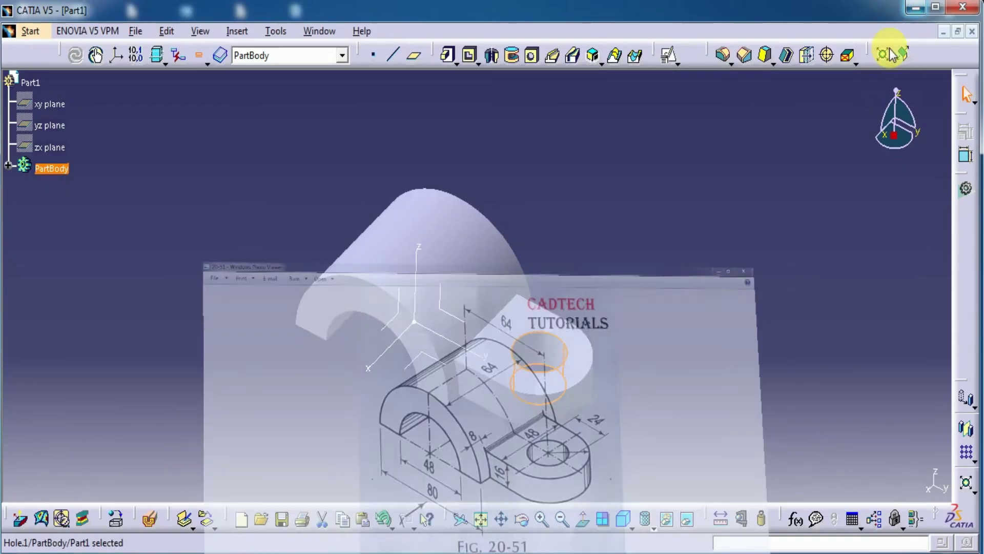
left_click(723, 55)
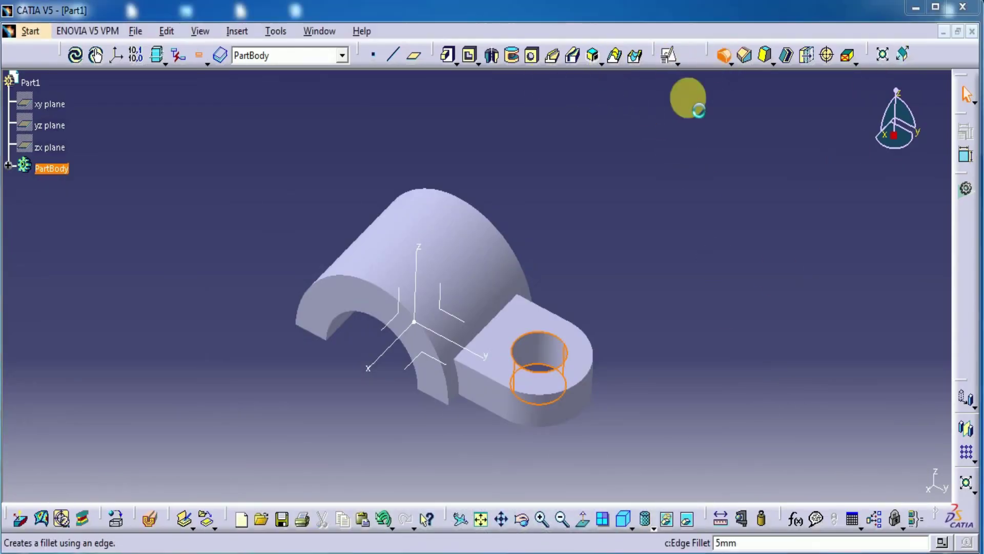
left_click(495, 334)
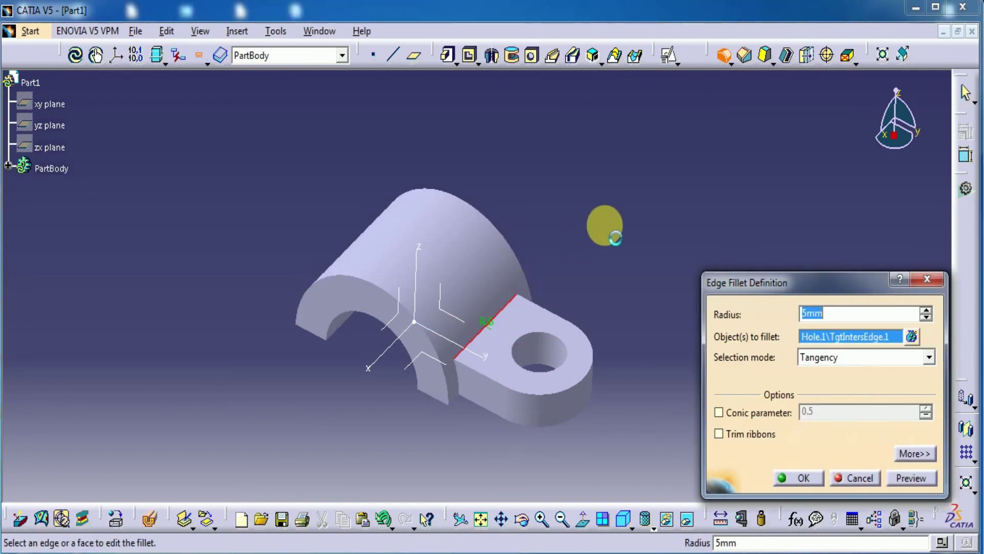
type("10")
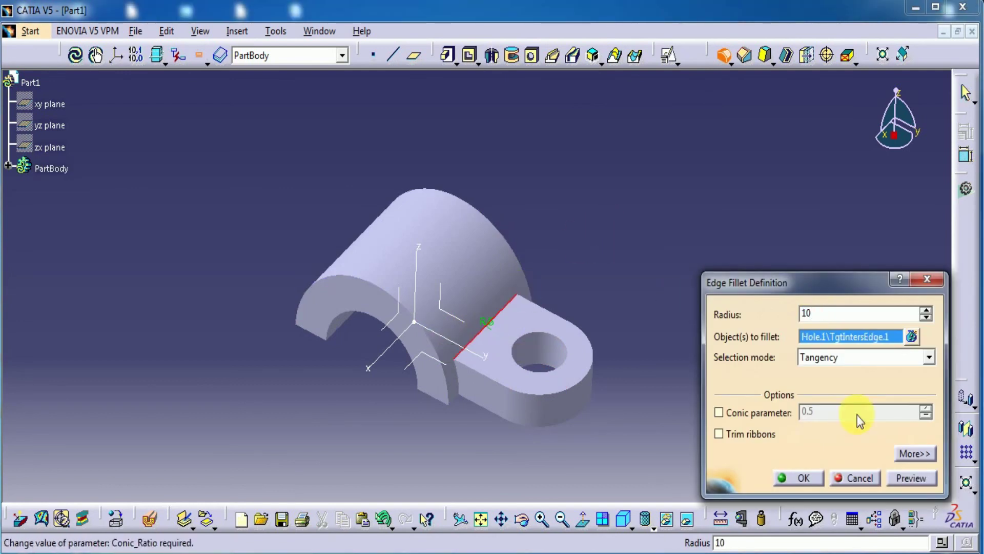
left_click(906, 482)
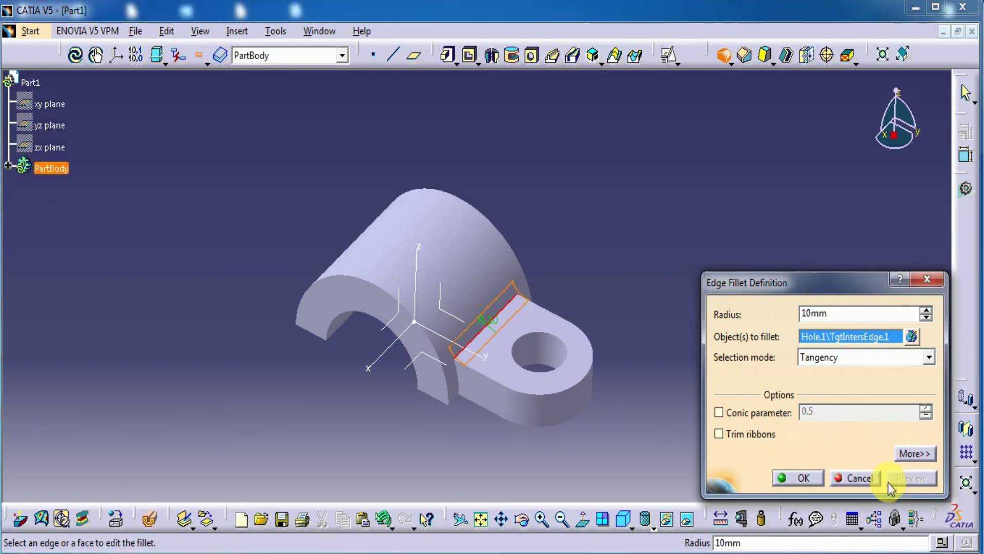
double_click(837, 313)
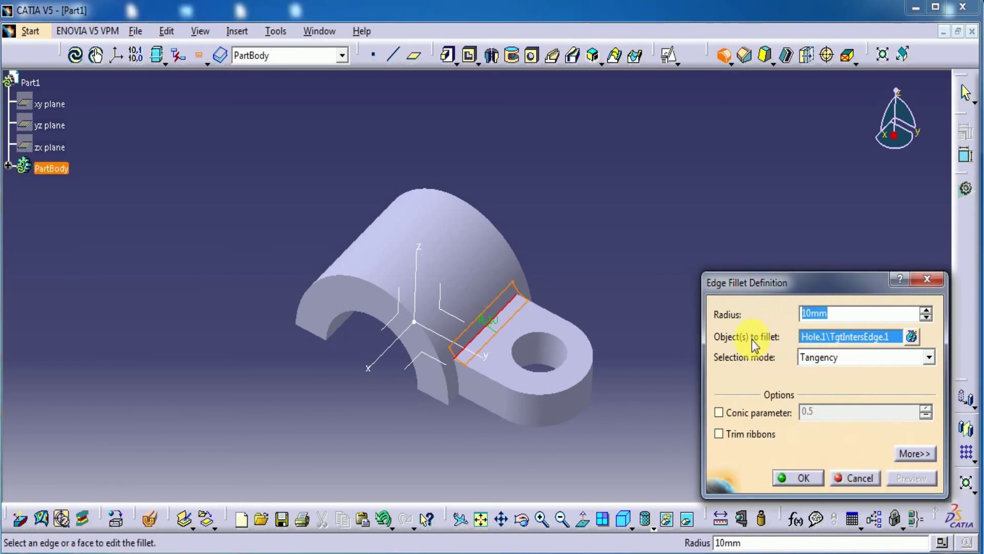
type("5")
left_click(799, 477)
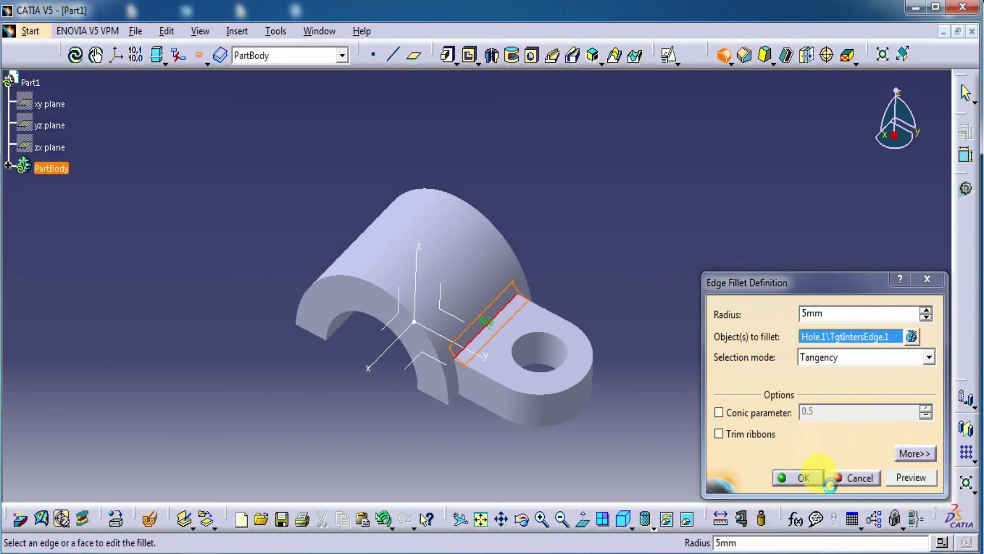
Examine the finished part from several angles and in the isometric view
left_click(724, 413)
middle_click_drag(490, 453, 556, 411)
left_click(624, 519)
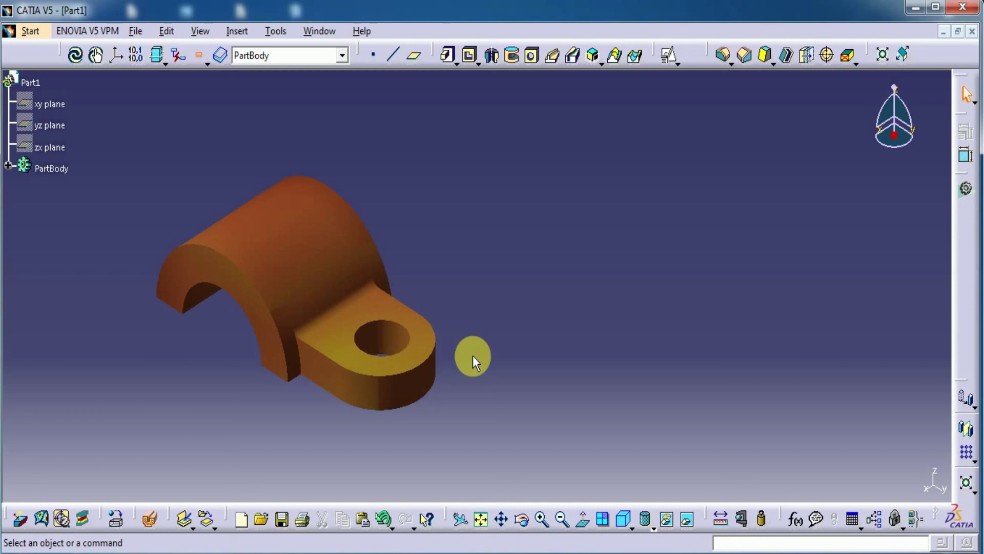
mouse_move(482, 400)
middle_mouse_down()
mouse_move(501, 413)
mouse_move(462, 416)
middle_mouse_up()
mouse_move(279, 388)
middle_mouse_down()
mouse_move(374, 220)
mouse_move(432, 333)
mouse_move(417, 329)
mouse_move(603, 493)
middle_mouse_up()
left_click(623, 519)
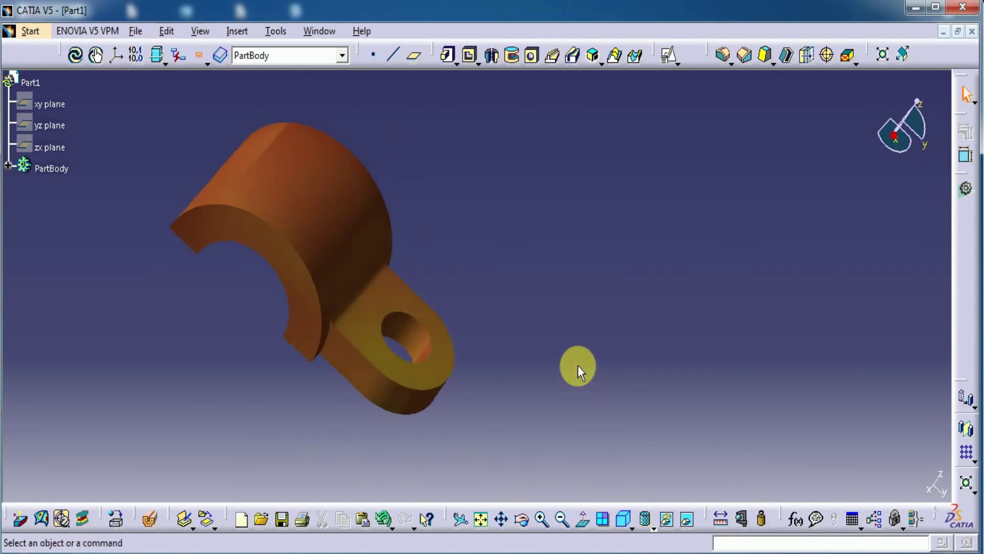